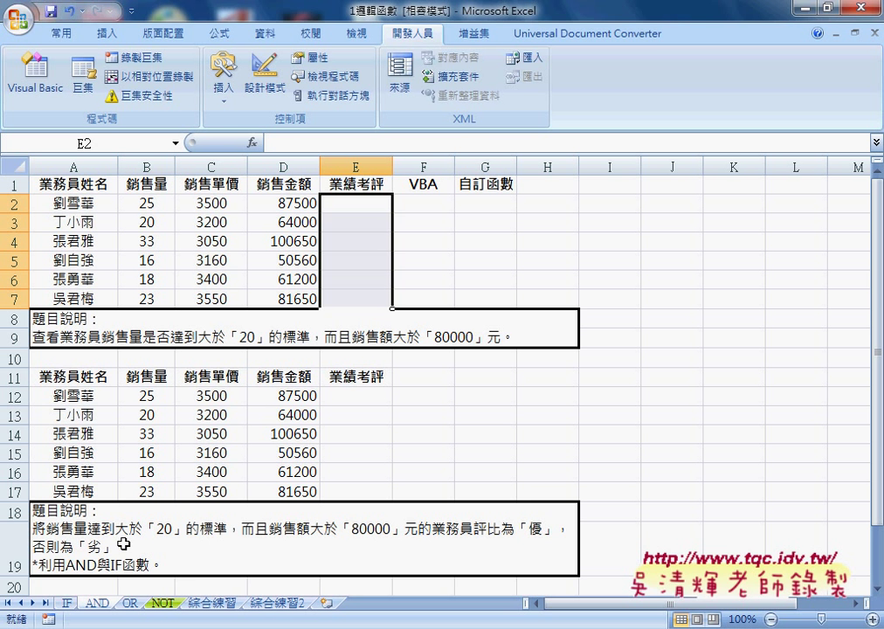
# Insert the IF function from the 邏輯 category into cell E2
pyautogui.click(378, 207)
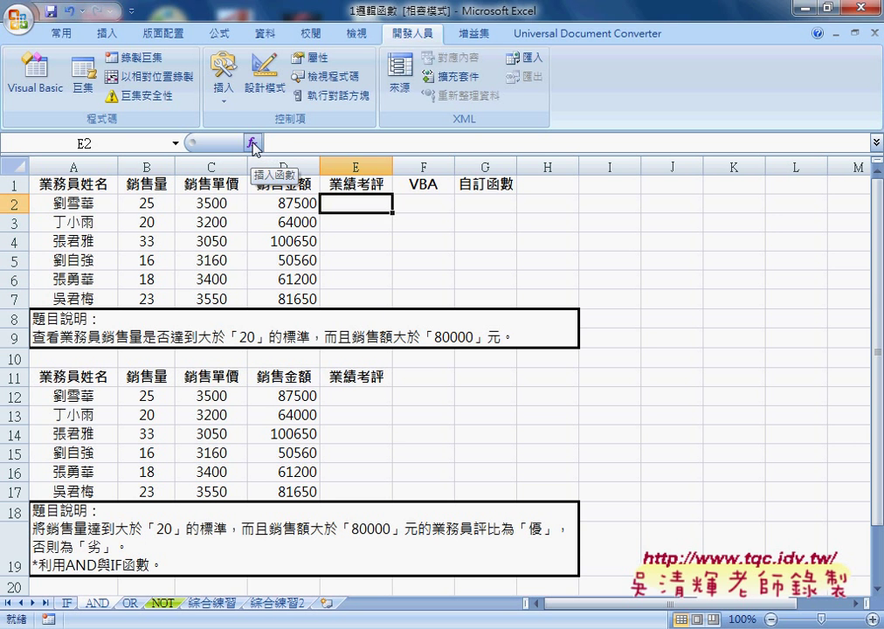
pyautogui.click(253, 144)
pyautogui.click(491, 268)
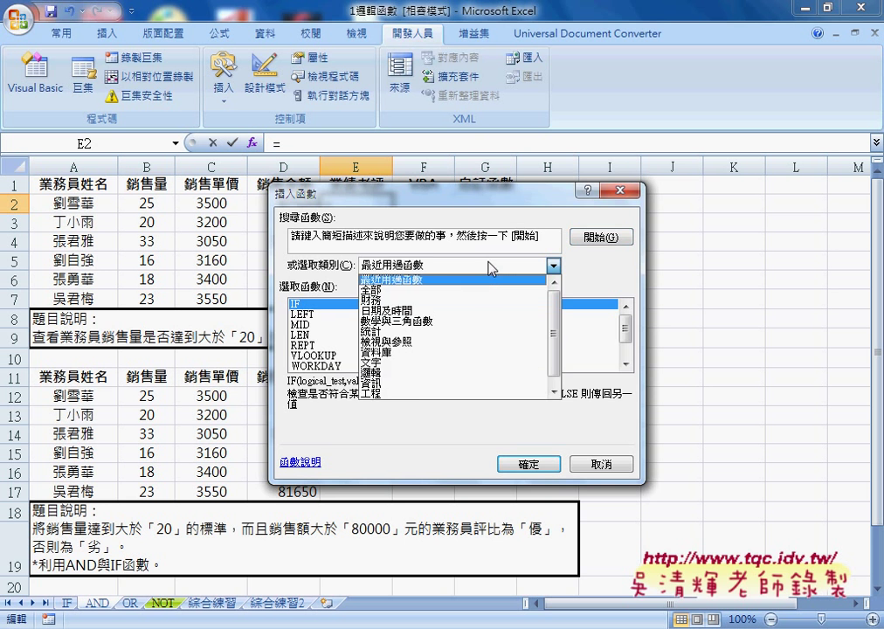
pyautogui.click(461, 379)
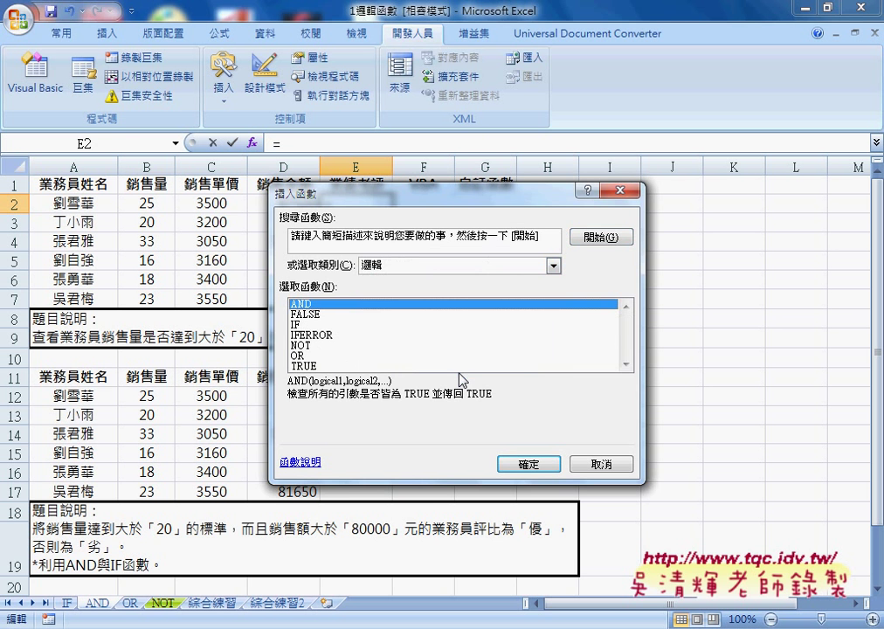
pyautogui.click(337, 324)
pyautogui.click(529, 465)
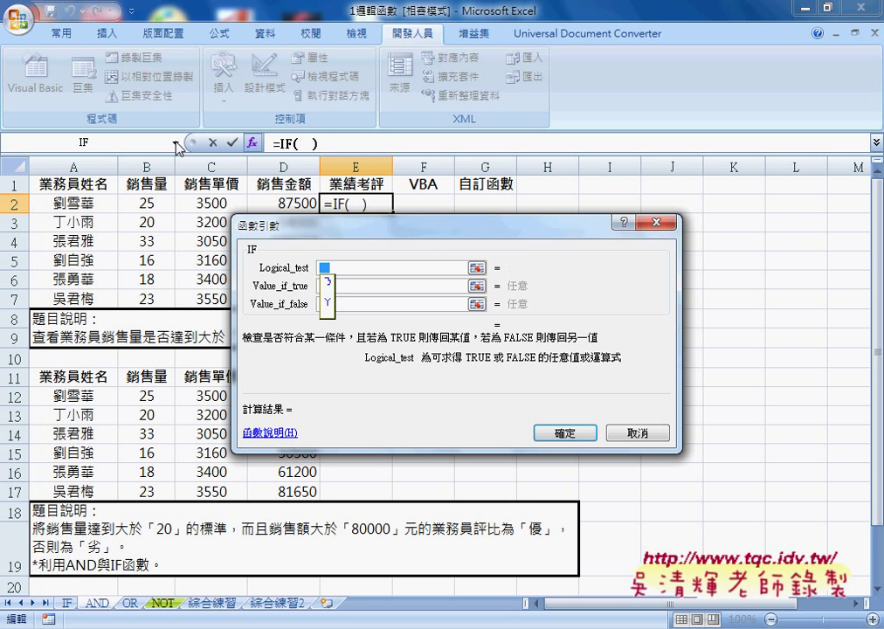
pyautogui.press('BackSpace')
pyautogui.write('ad')
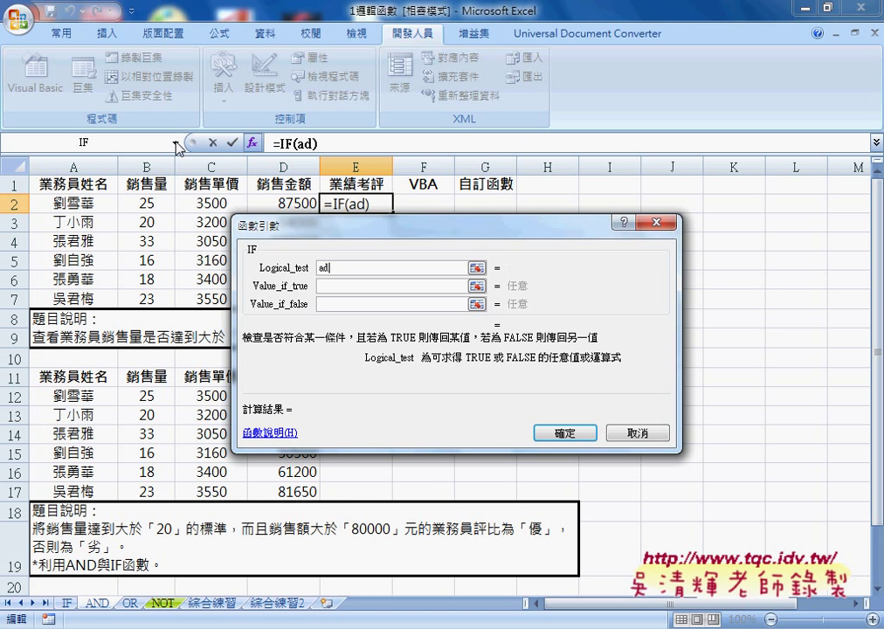
pyautogui.press('BackSpace')
pyautogui.write('nd')
pyautogui.write('(')
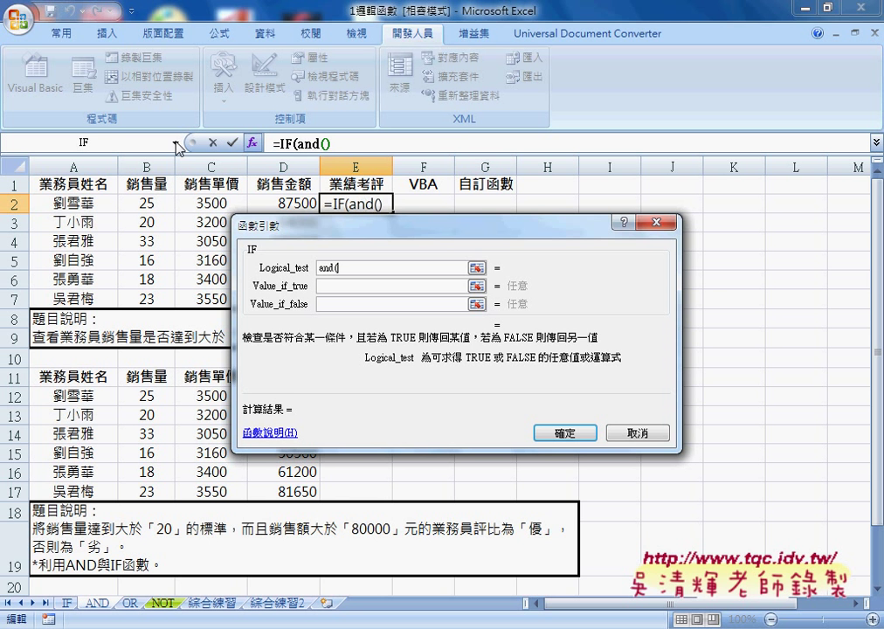
pyautogui.click(146, 203)
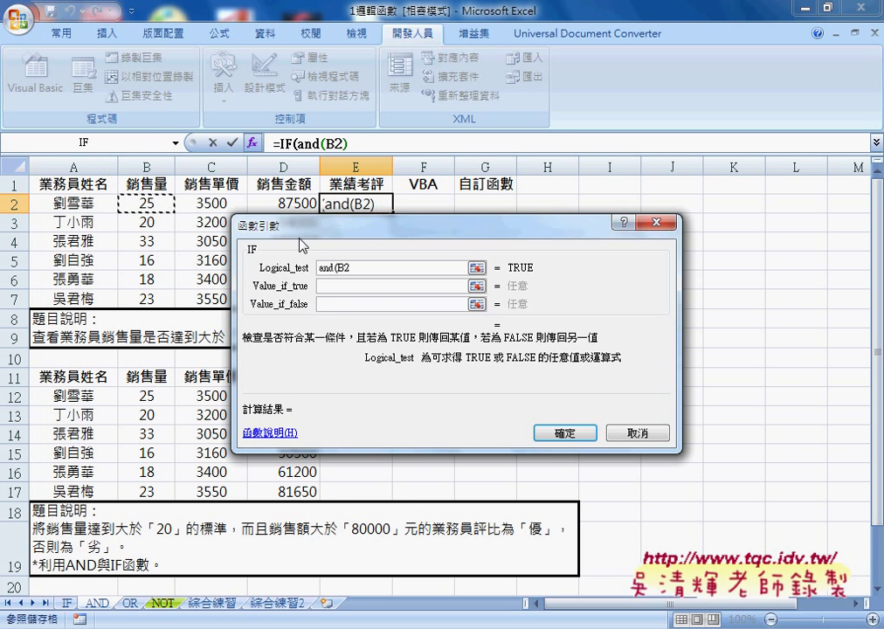
pyautogui.moveTo(293, 293); pyautogui.dragTo(276, 379)
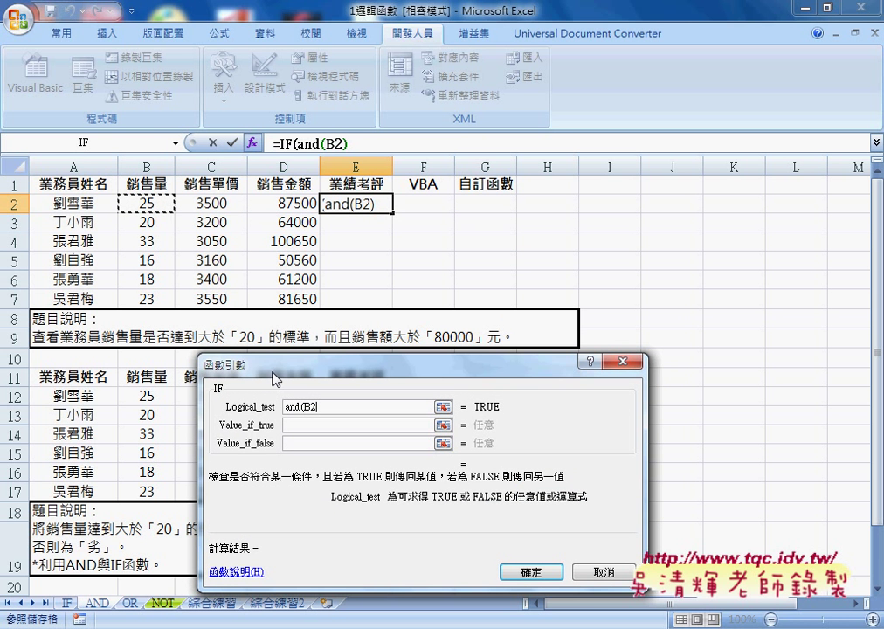
pyautogui.write('>20')
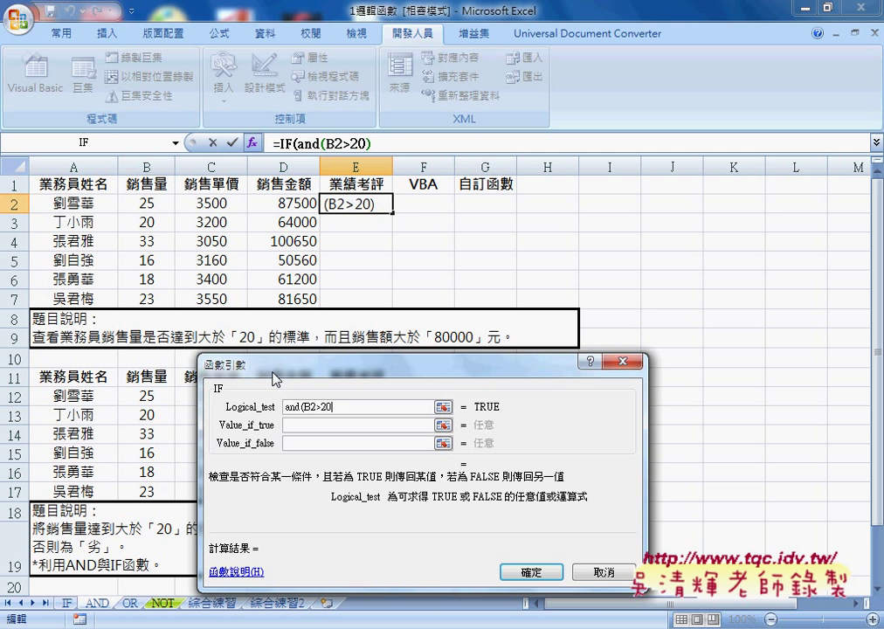
pyautogui.write(',')
pyautogui.click(290, 203)
pyautogui.write('>')
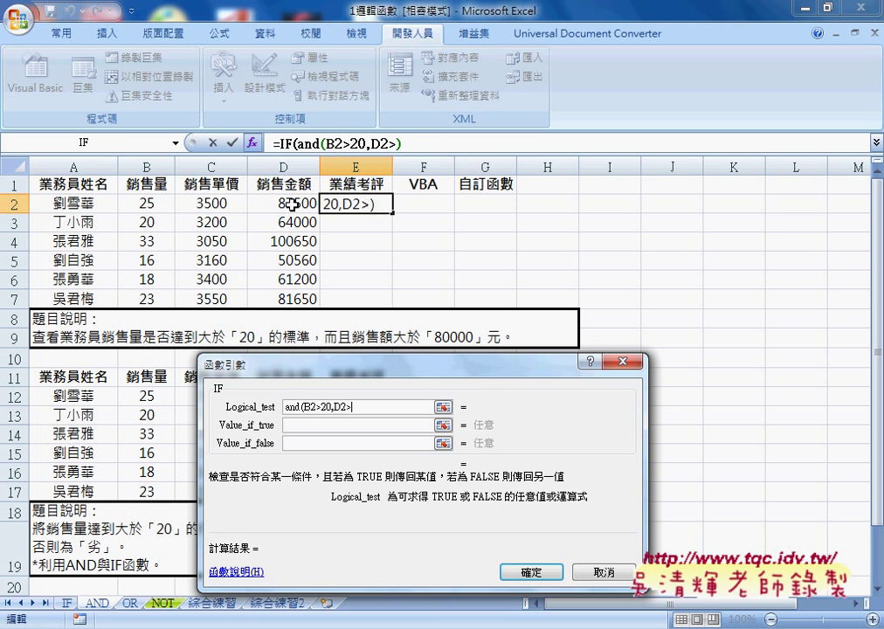
pyautogui.write('80000')
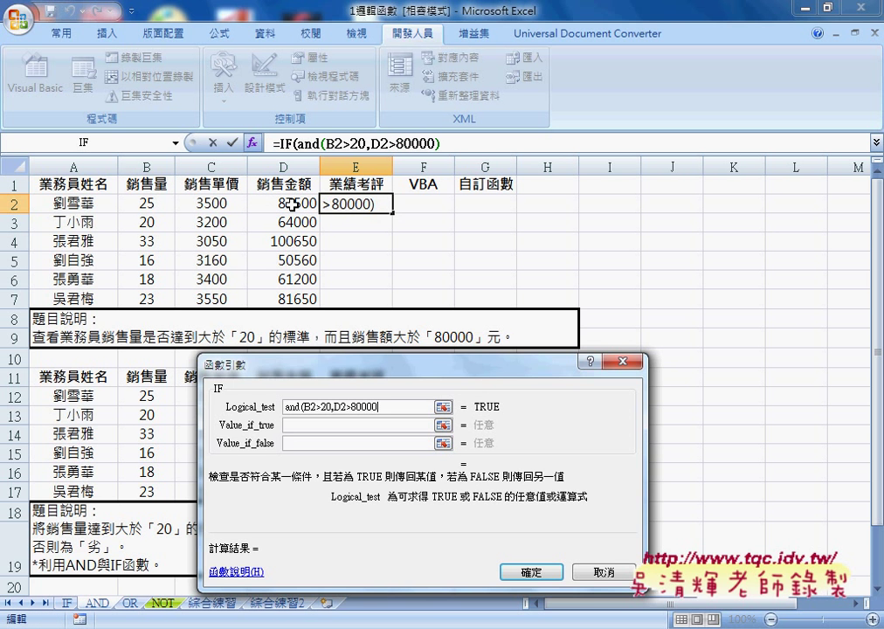
pyautogui.write(')')
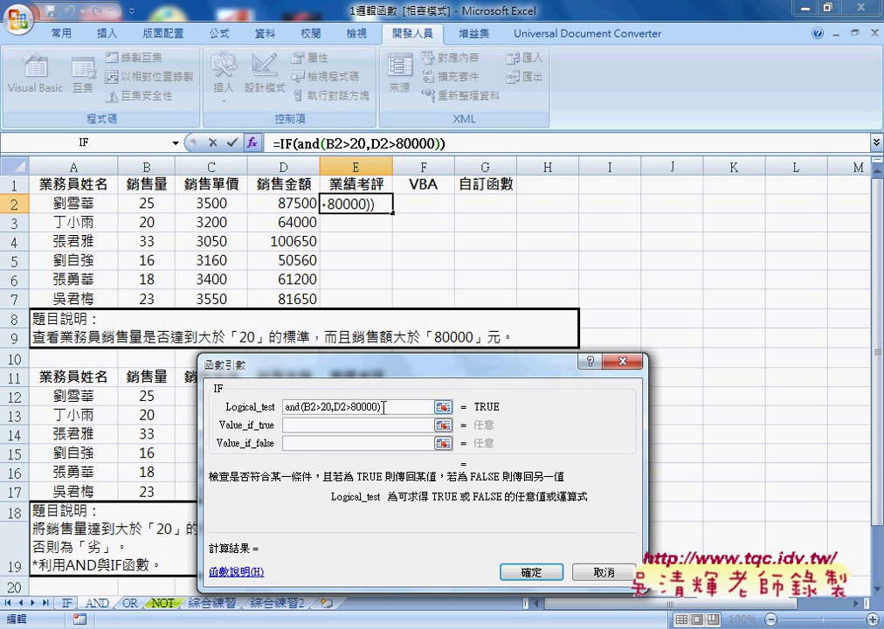
pyautogui.moveTo(383, 407); pyautogui.dragTo(297, 422)
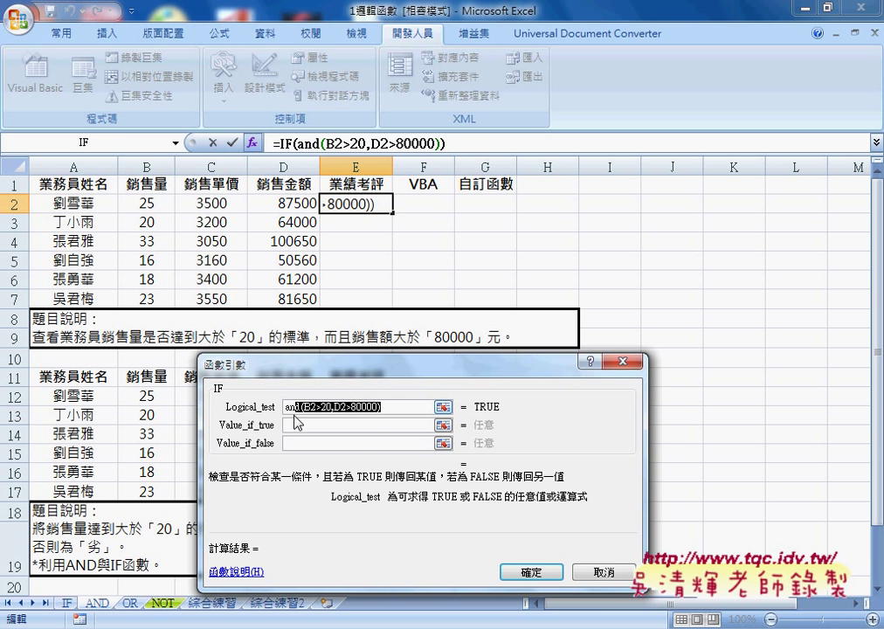
pyautogui.moveTo(297, 423)
pyautogui.mouseDown()
pyautogui.moveTo(317, 401)
pyautogui.moveTo(281, 408)
pyautogui.mouseUp()
pyautogui.press('Delete')
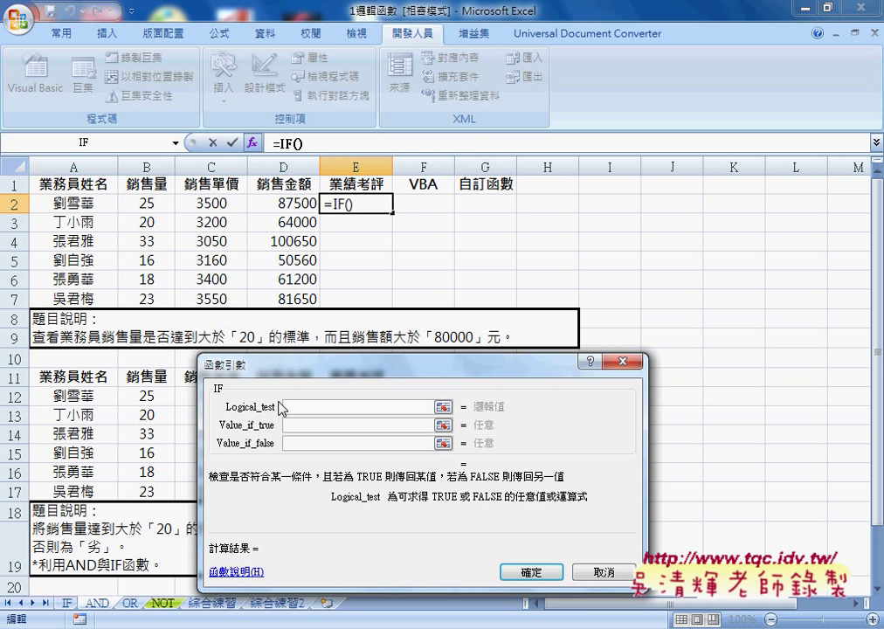
# Nest AND as the IF test with conditions B2>20 and D2>80000
pyautogui.click(177, 143)
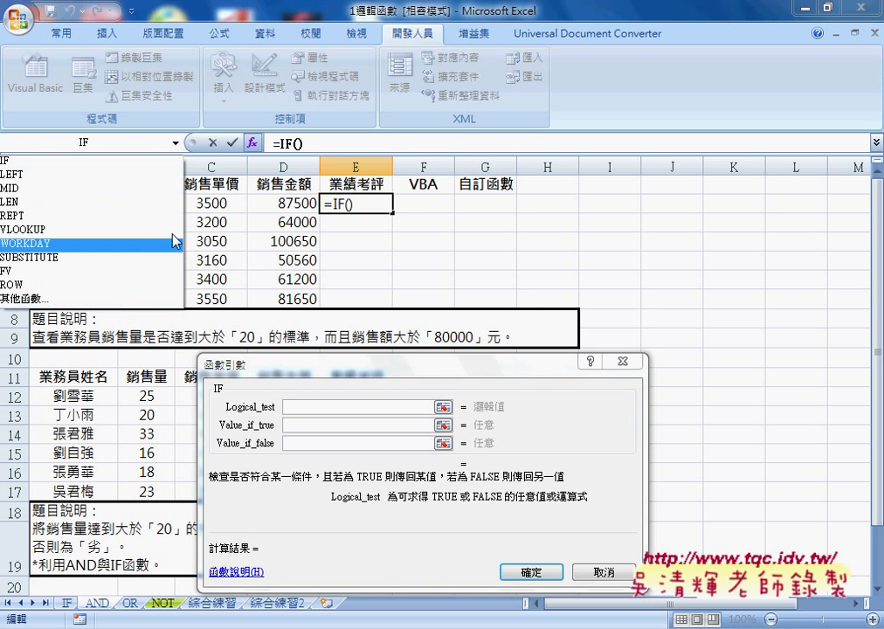
pyautogui.click(99, 298)
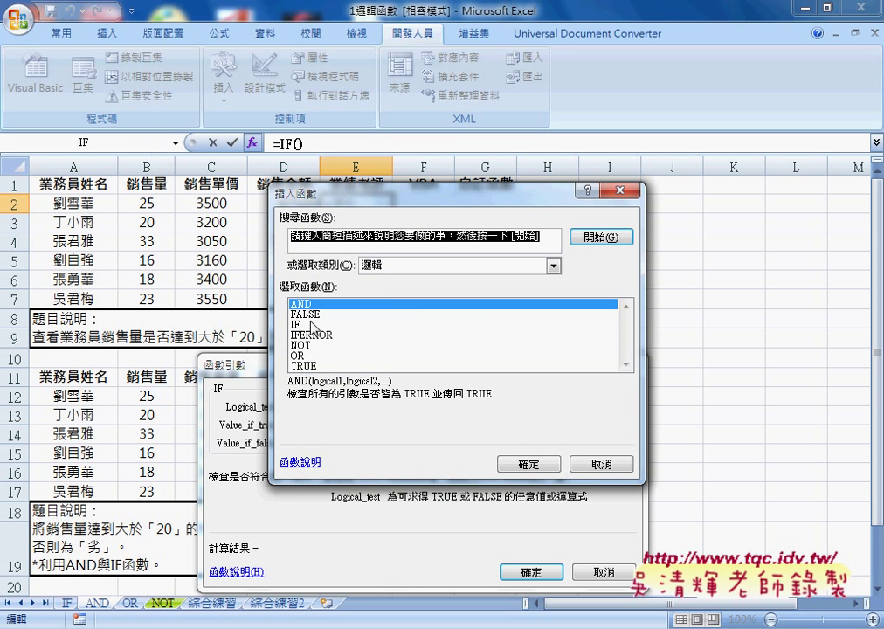
pyautogui.click(528, 464)
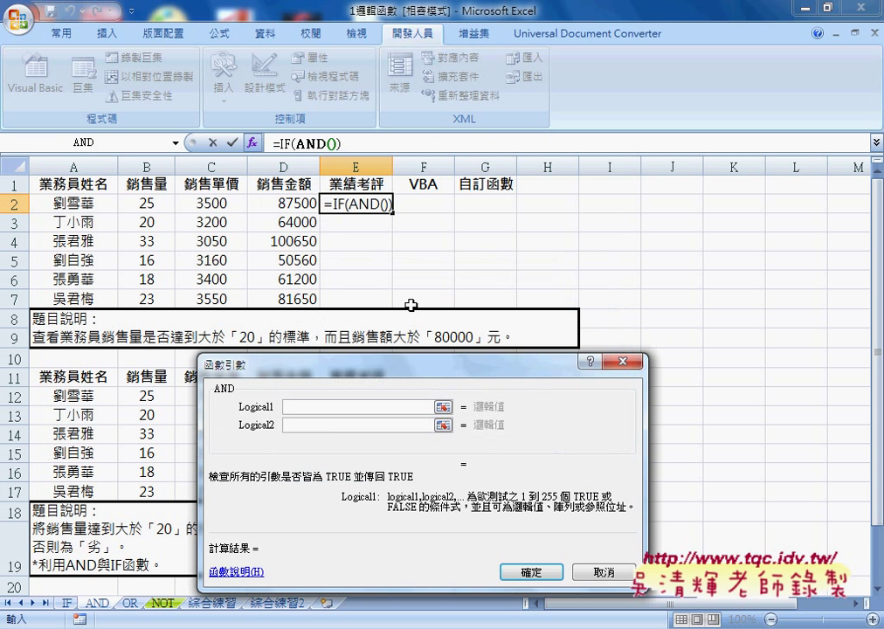
pyautogui.click(147, 203)
pyautogui.write('>')
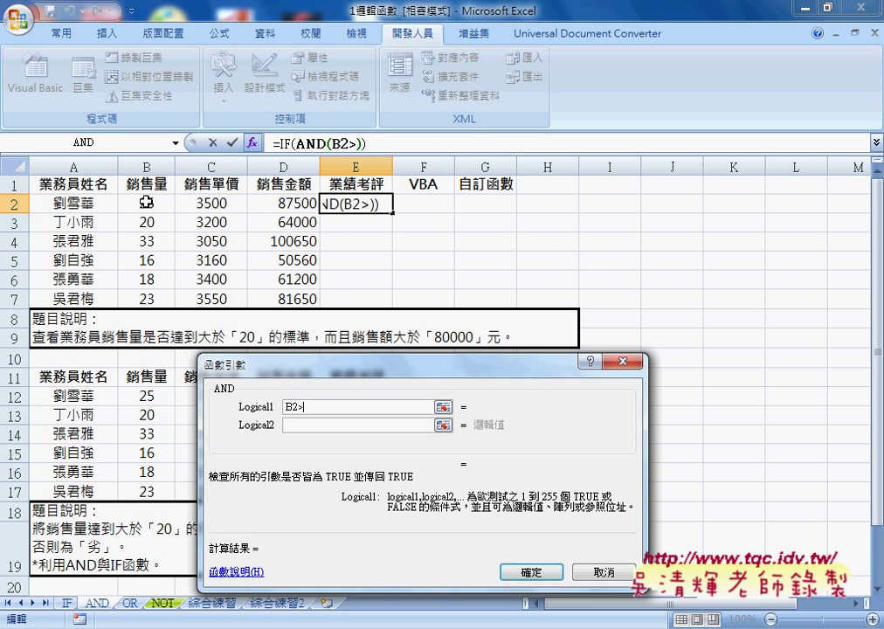
pyautogui.write('20')
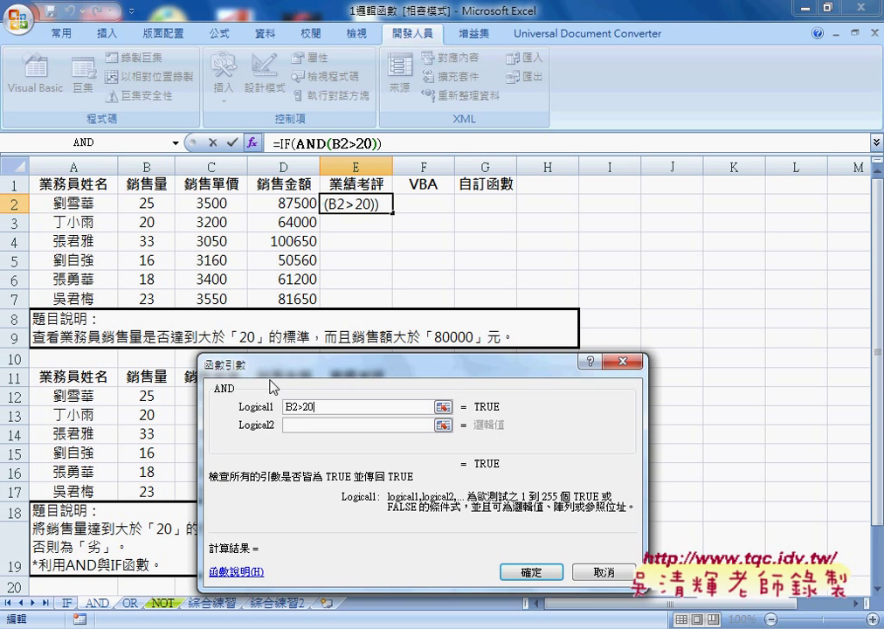
pyautogui.click(290, 424)
pyautogui.click(298, 207)
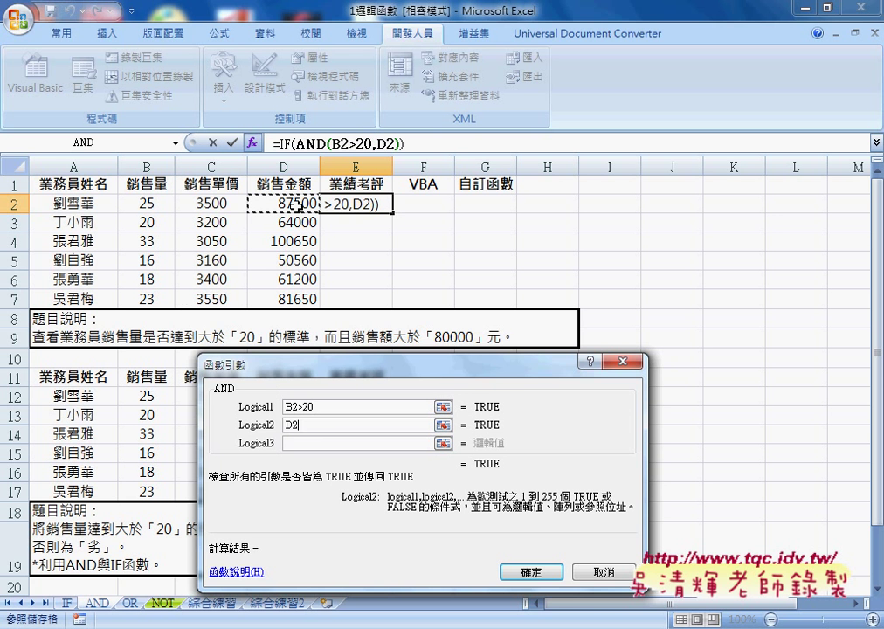
pyautogui.write('>800')
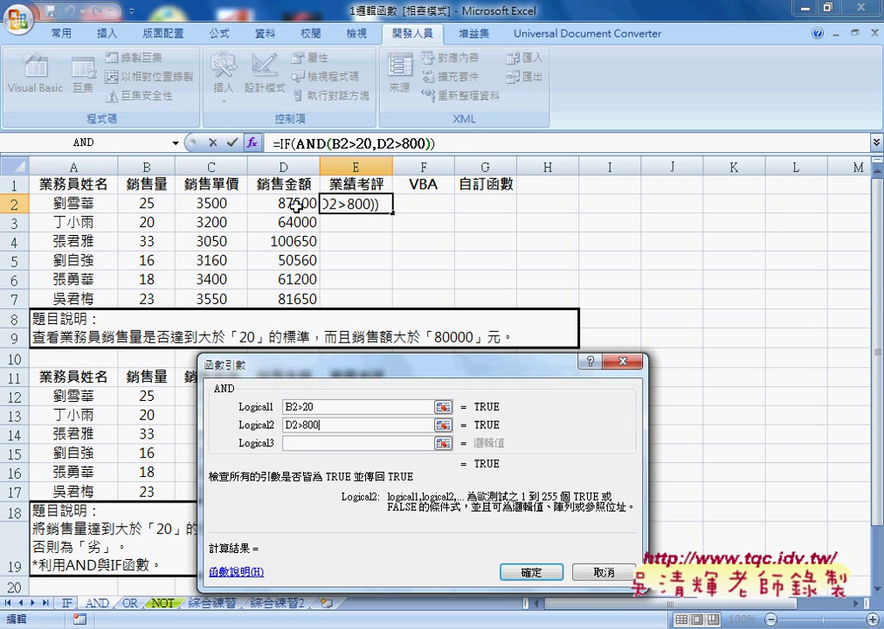
pyautogui.write('00')
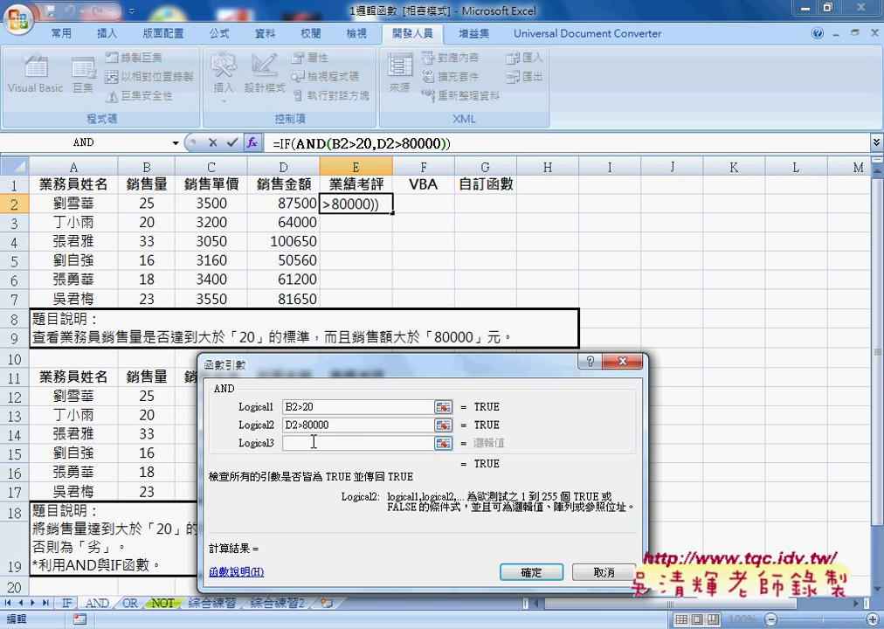
# Confirm the AND(B2>20,D2>80000) test and dismiss the formula error warning
pyautogui.click(533, 573)
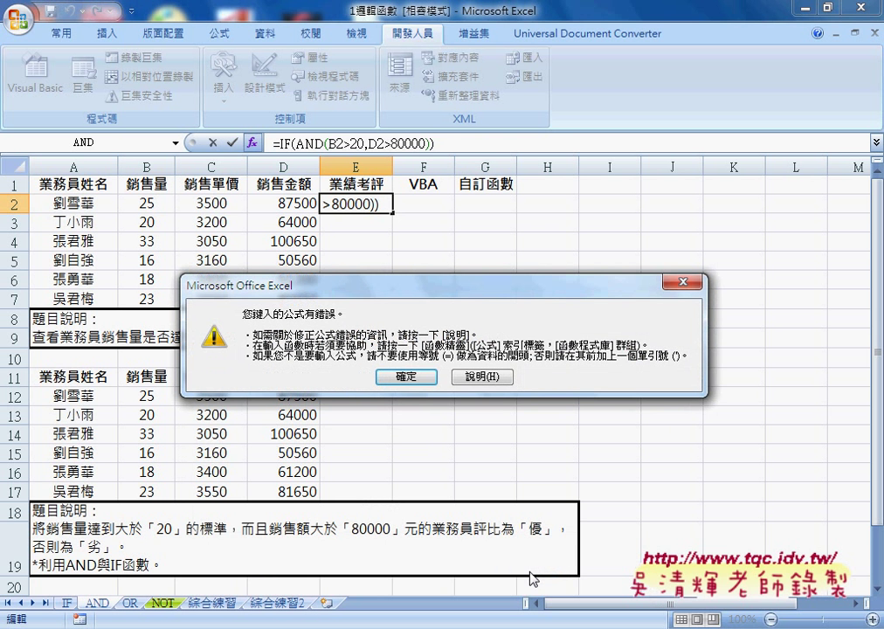
pyautogui.click(406, 376)
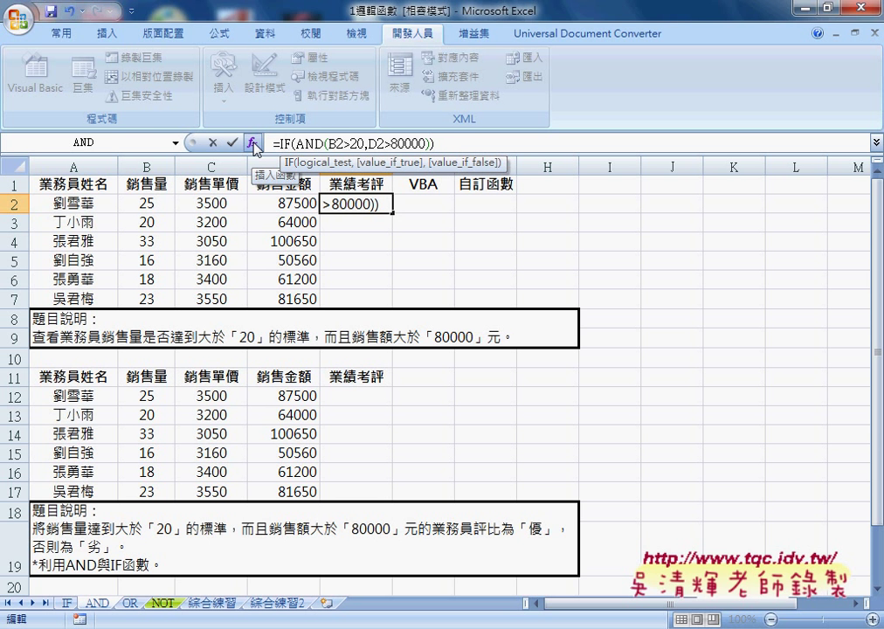
# Enter "優" as the true value and "劣" as the false value, completing E2's IF formula
pyautogui.click(252, 142)
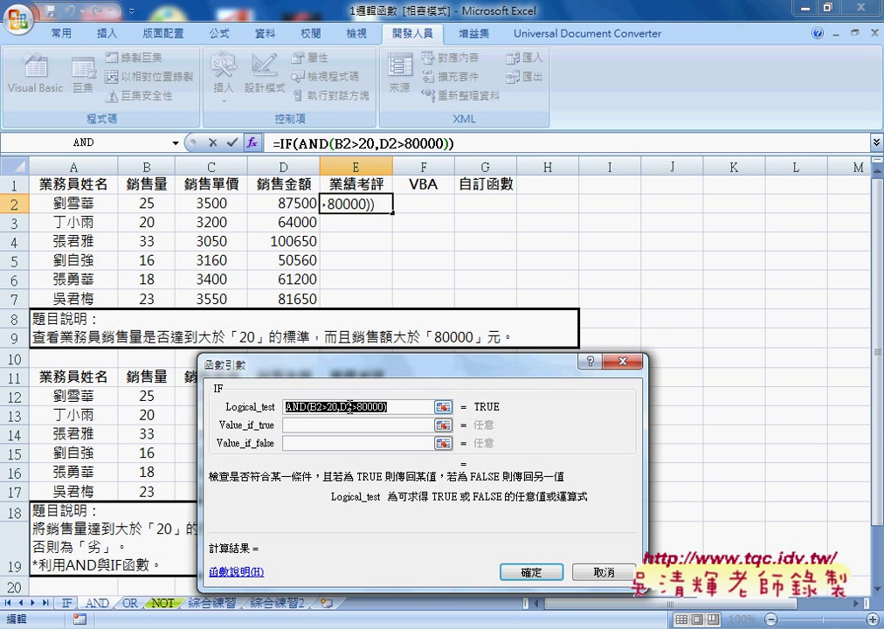
pyautogui.moveTo(347, 372); pyautogui.dragTo(367, 179)
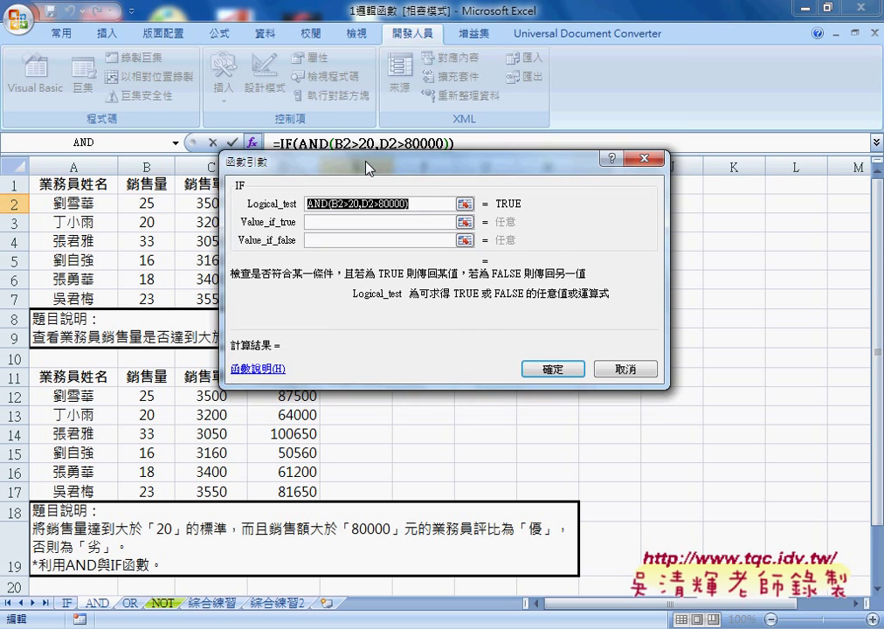
pyautogui.click(355, 231)
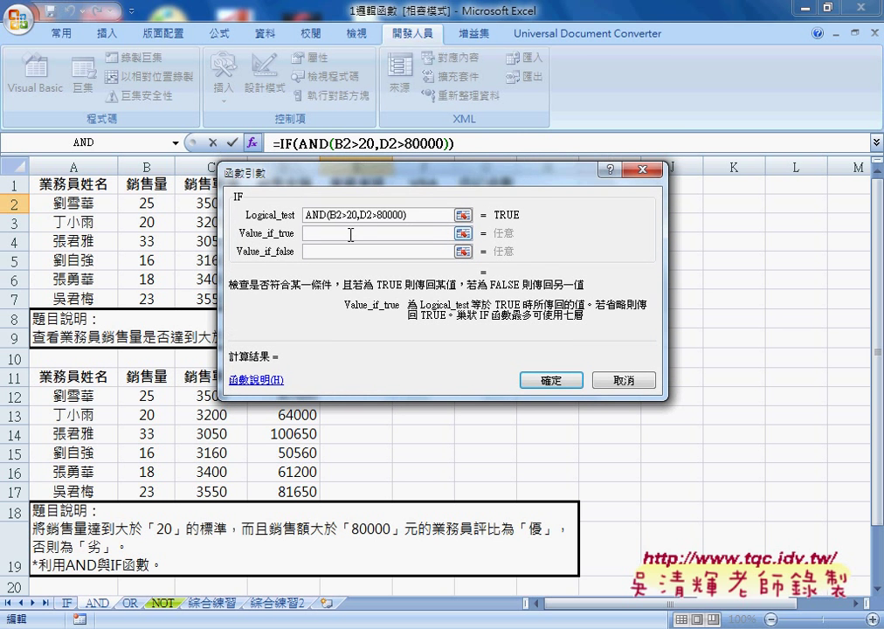
pyautogui.moveTo(353, 245); pyautogui.dragTo(357, 311)
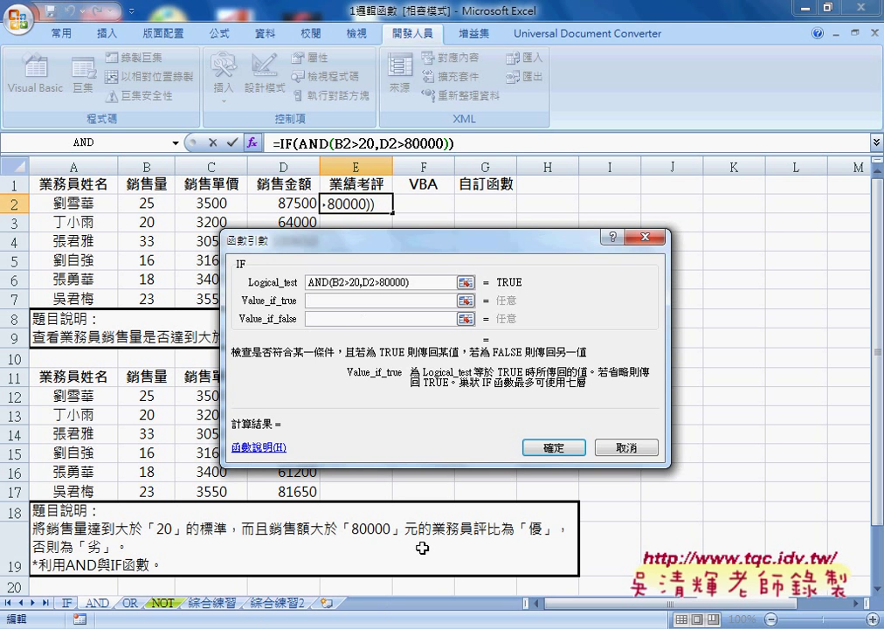
pyautogui.write('m')
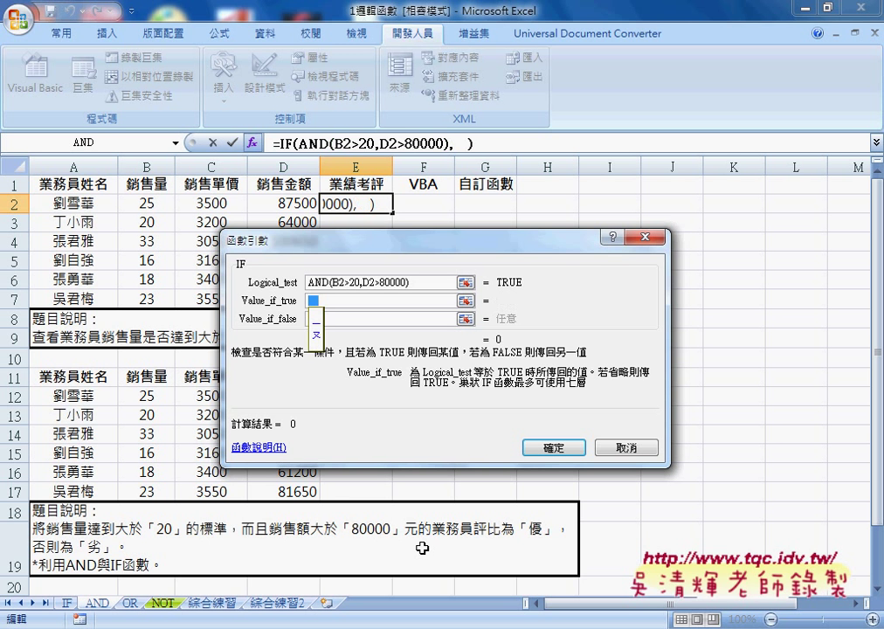
pyautogui.write('優')
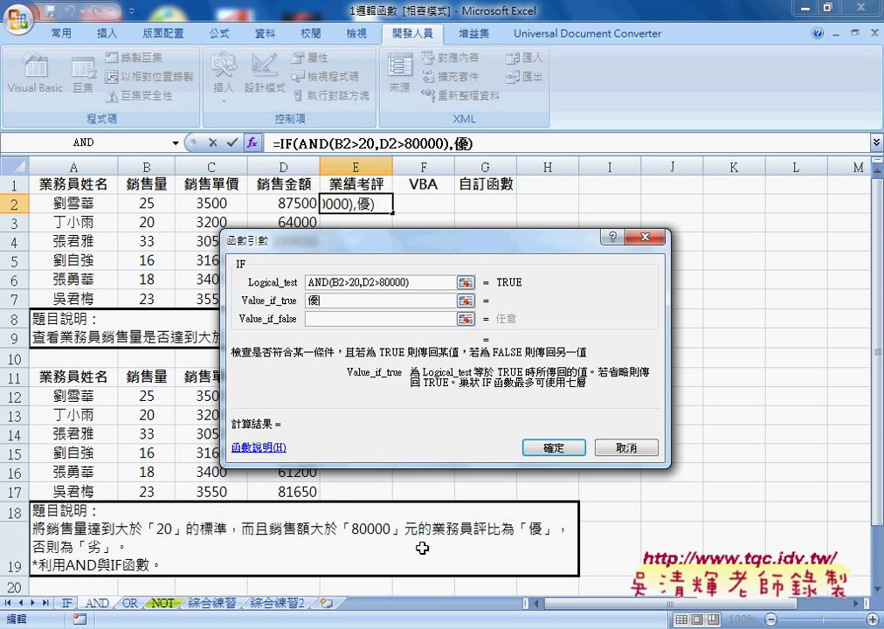
pyautogui.press('Tab')
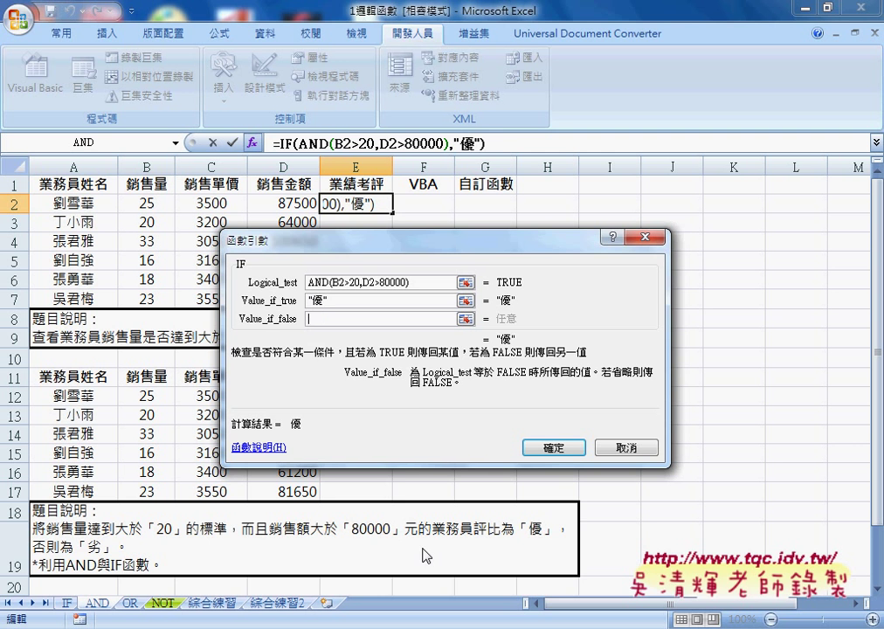
pyautogui.write('列')
pyautogui.press('Return')
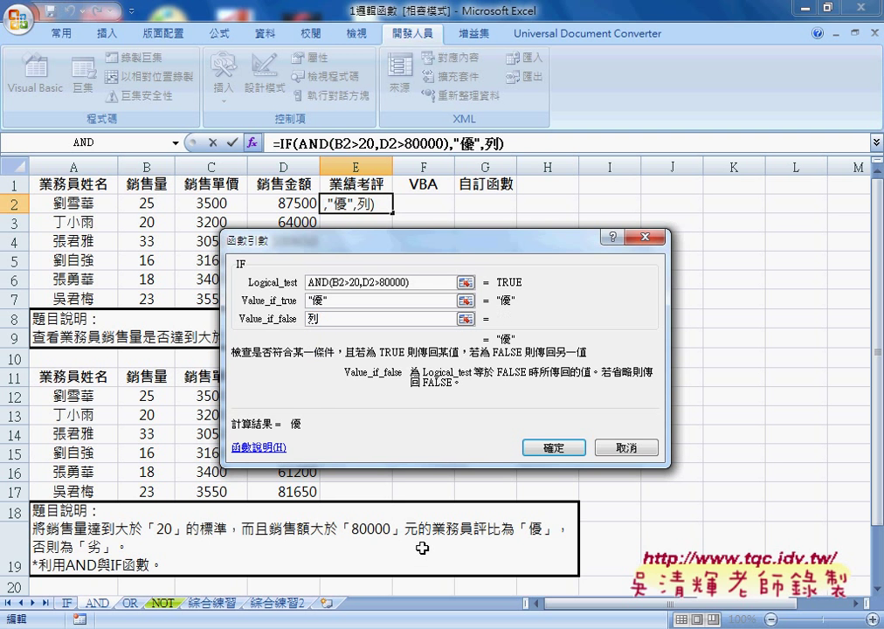
pyautogui.press('Down')
pyautogui.press('Down')
pyautogui.press('Down')
pyautogui.press('Down')
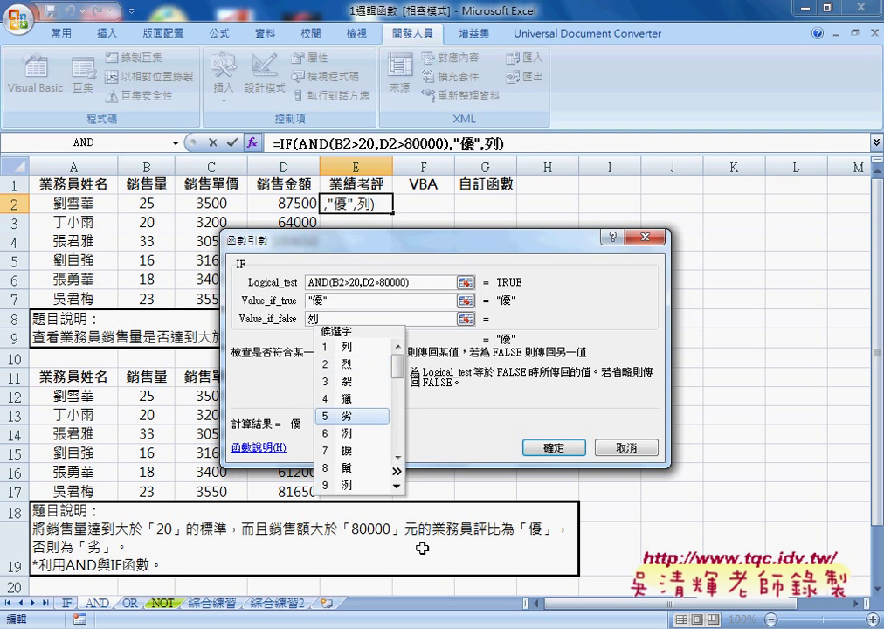
pyautogui.press('Return')
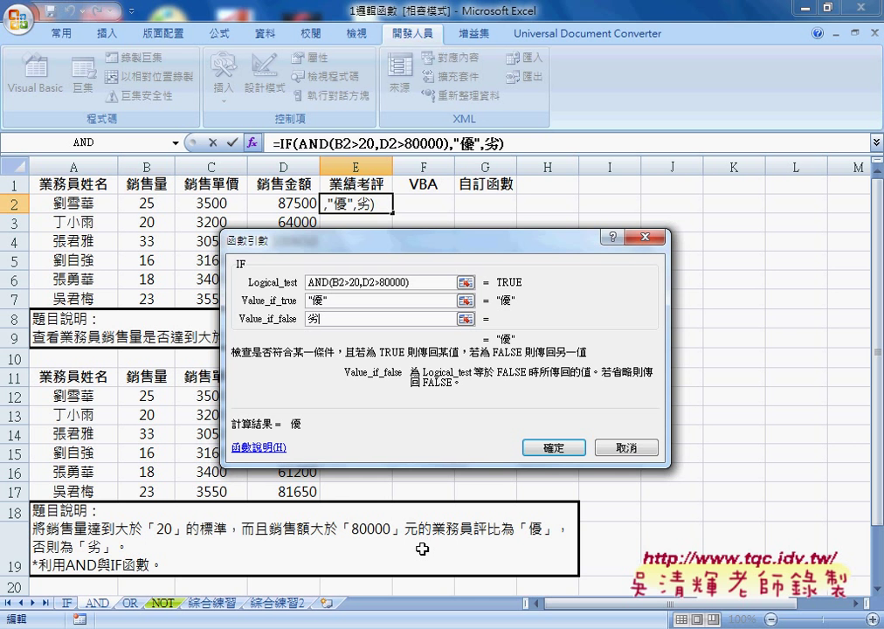
pyautogui.click(356, 301)
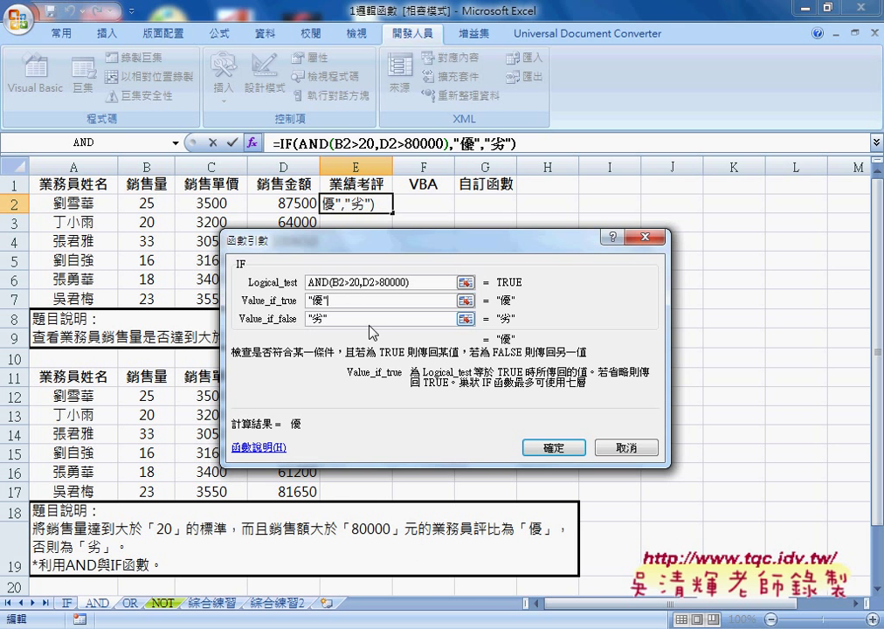
pyautogui.click(556, 448)
# Fill E2's formula down to E7, giving 優, 劣, 優, 劣, 劣, 優
pyautogui.moveTo(393, 214); pyautogui.dragTo(395, 304)
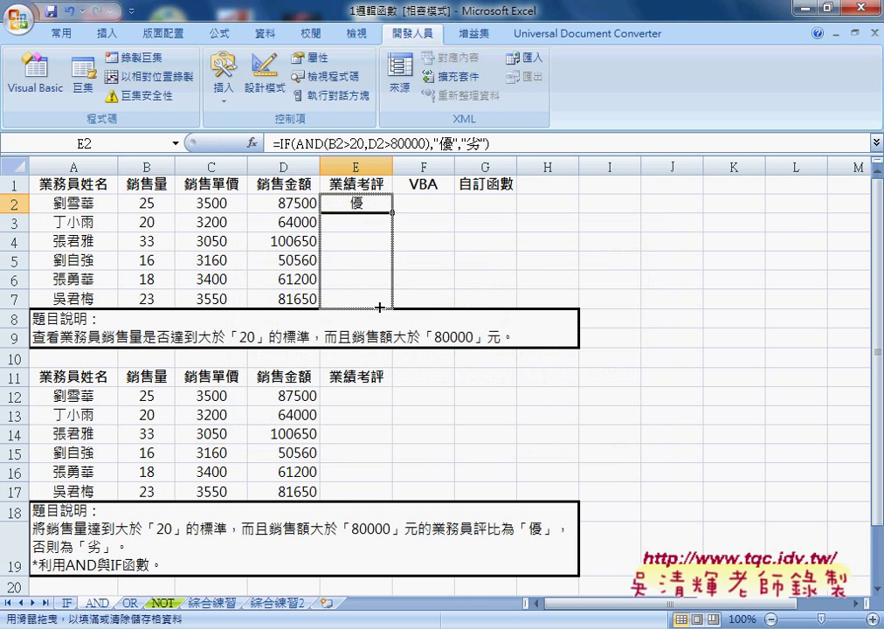
pyautogui.click(427, 206)
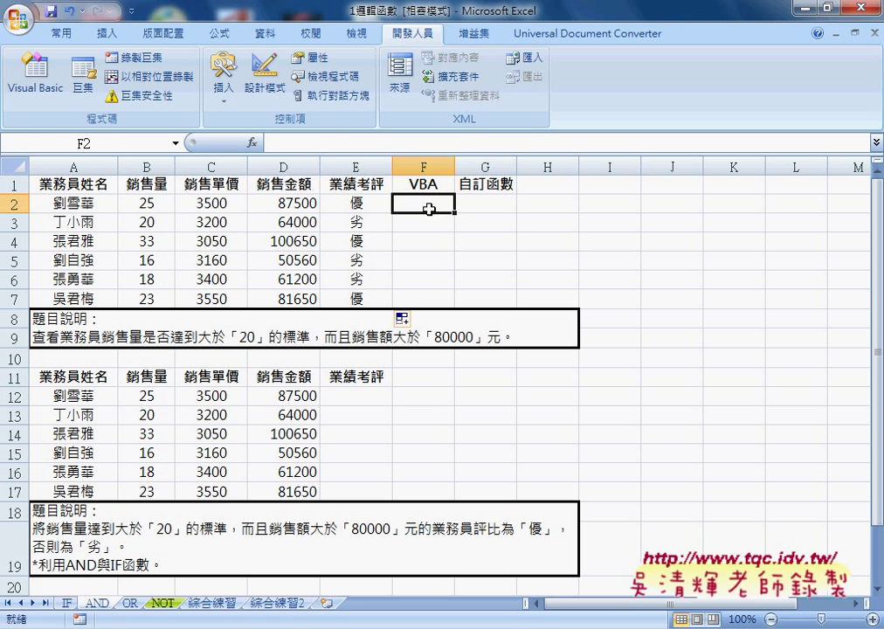
pyautogui.moveTo(428, 206); pyautogui.dragTo(424, 298)
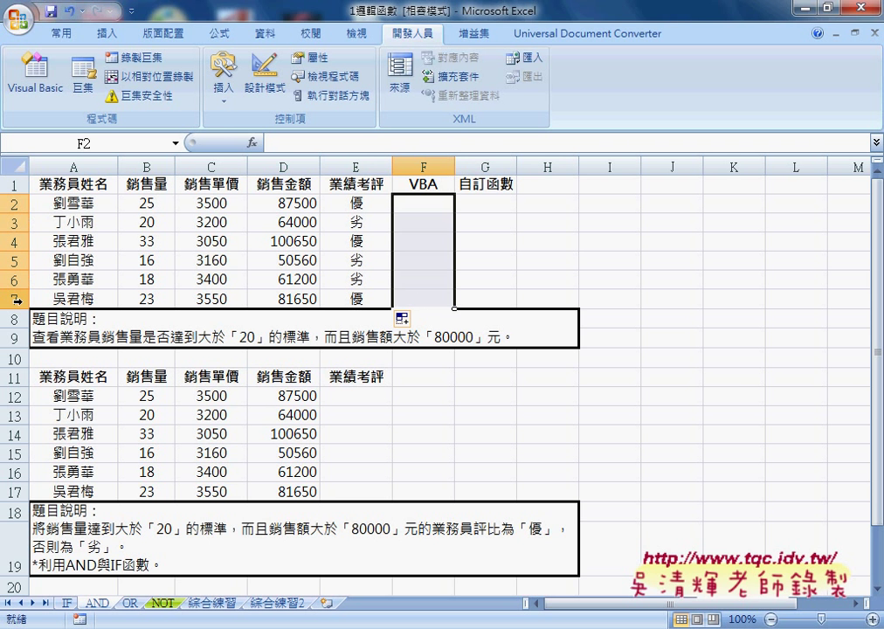
pyautogui.click(427, 205)
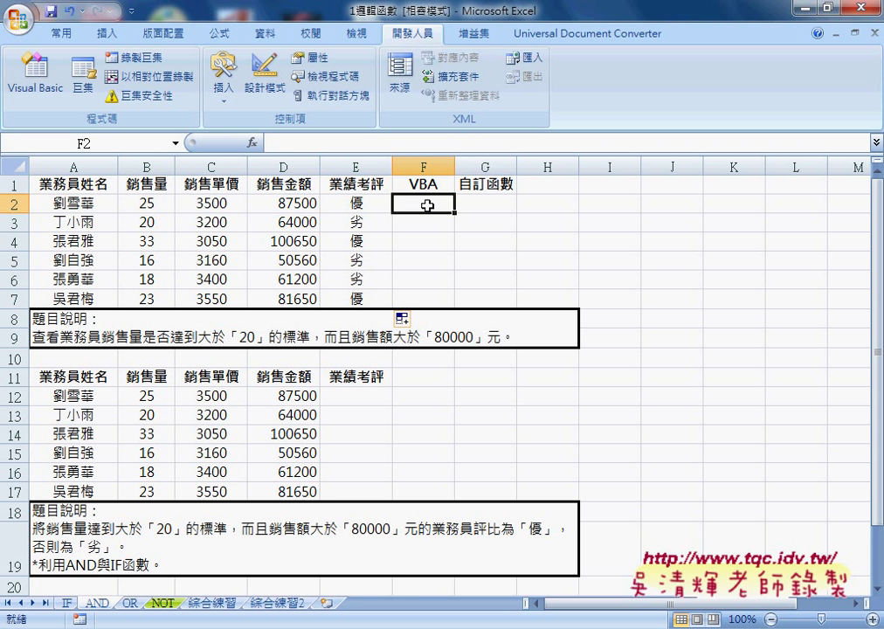
pyautogui.click(145, 203)
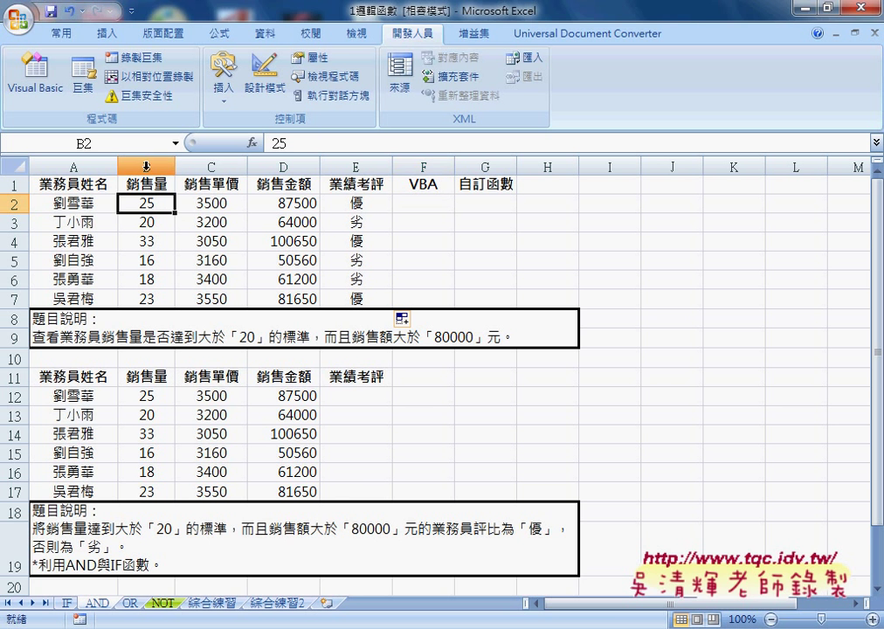
pyautogui.click(301, 204)
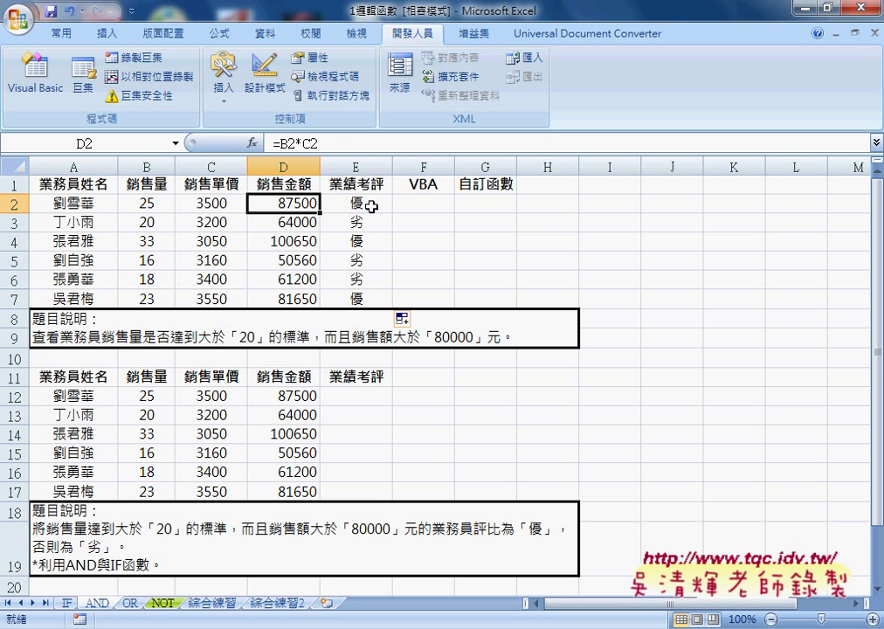
pyautogui.click(447, 202)
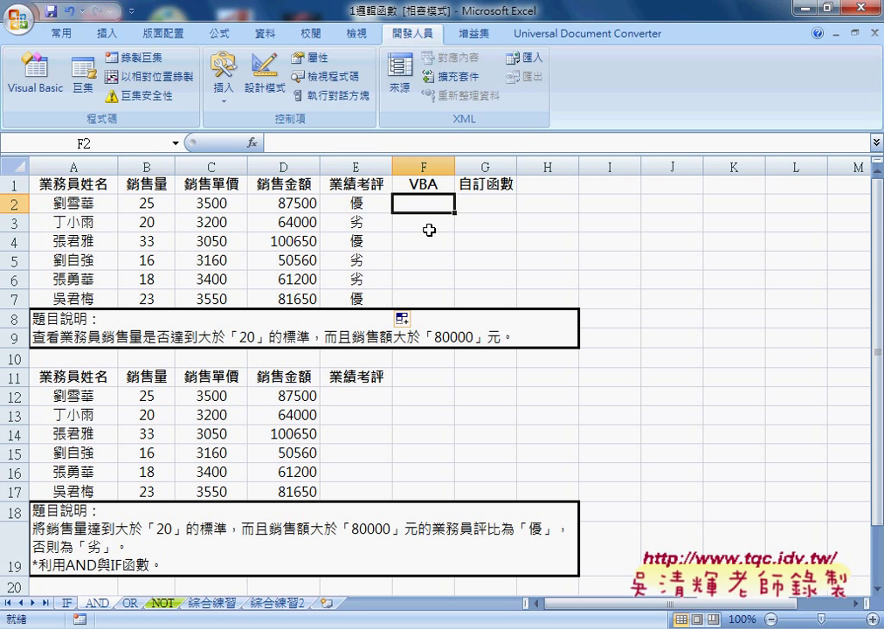
# In the Visual Basic editor, insert a new module into VBAProject
pyautogui.click(55, 98)
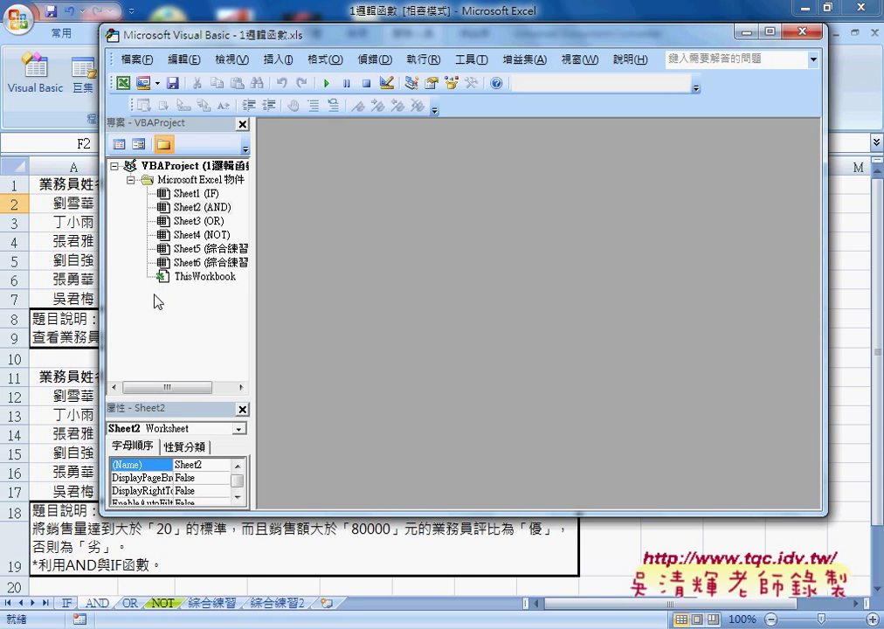
pyautogui.rightClick(189, 168)
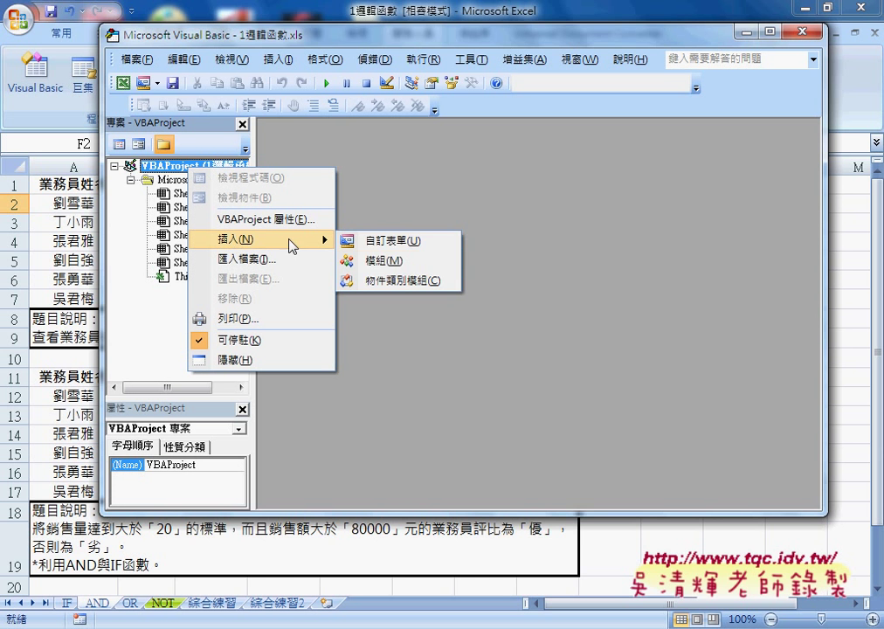
pyautogui.moveTo(262, 238)
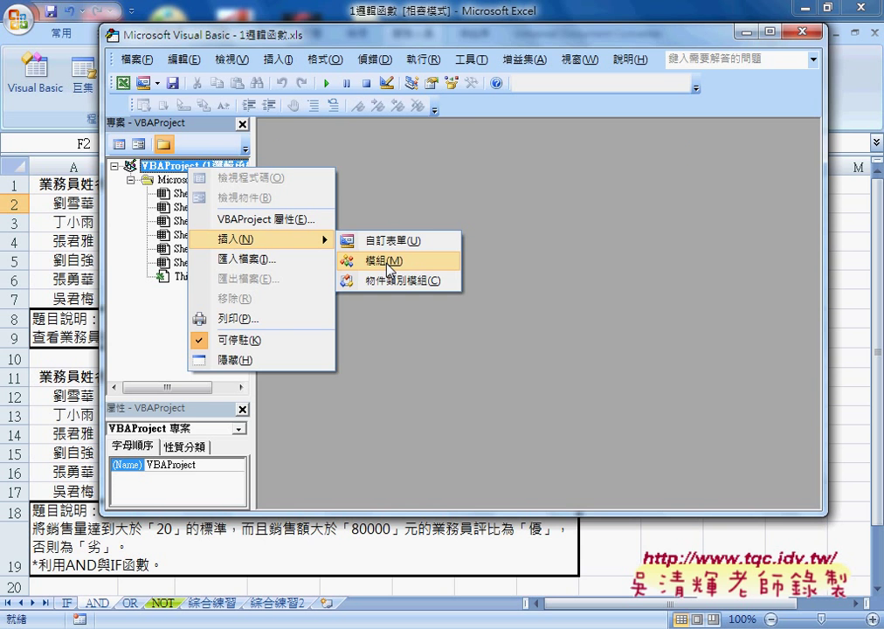
pyautogui.click(390, 266)
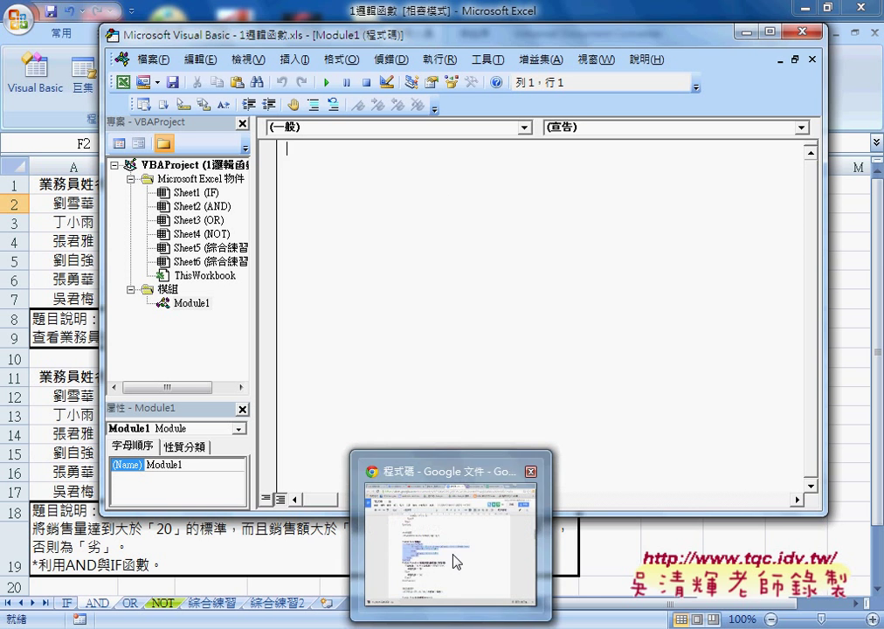
# Copy the Public Sub 業績() code from Google Docs and return to the VBA editor
pyautogui.click(456, 561)
pyautogui.moveTo(193, 297)
pyautogui.mouseDown()
pyautogui.moveTo(293, 356)
pyautogui.moveTo(292, 392)
pyautogui.mouseUp()
pyautogui.hotkey('ctrl', 'c')
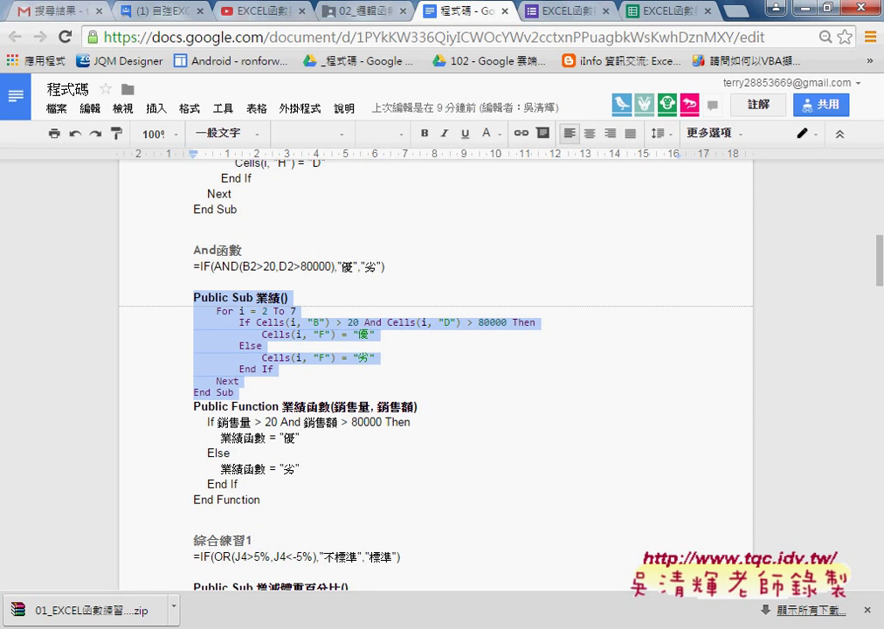
pyautogui.click(634, 498)
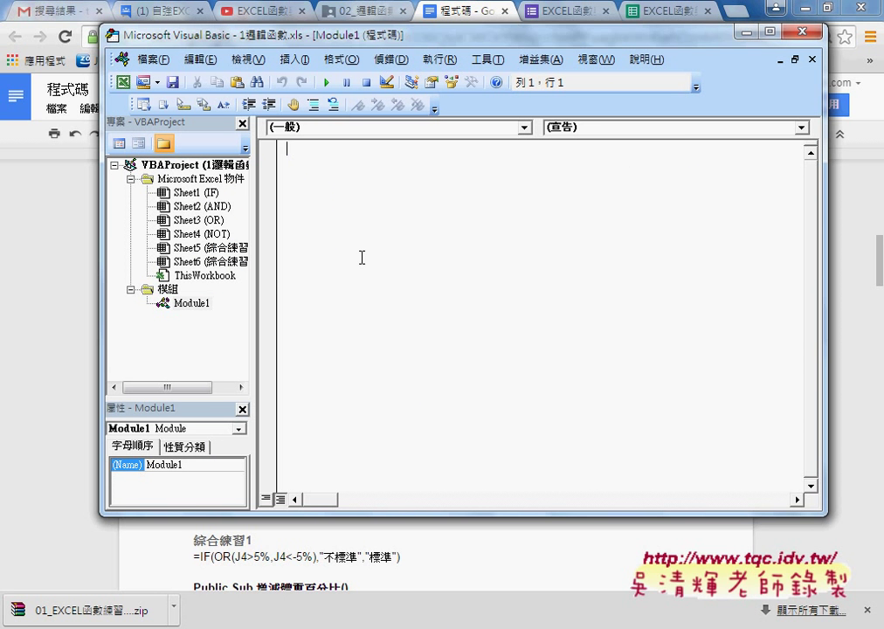
# Paste the 業績 macro into Module1 and minimize the browser to reveal the workbook
pyautogui.hotkey('ctrl', 'v')
pyautogui.press('Return')
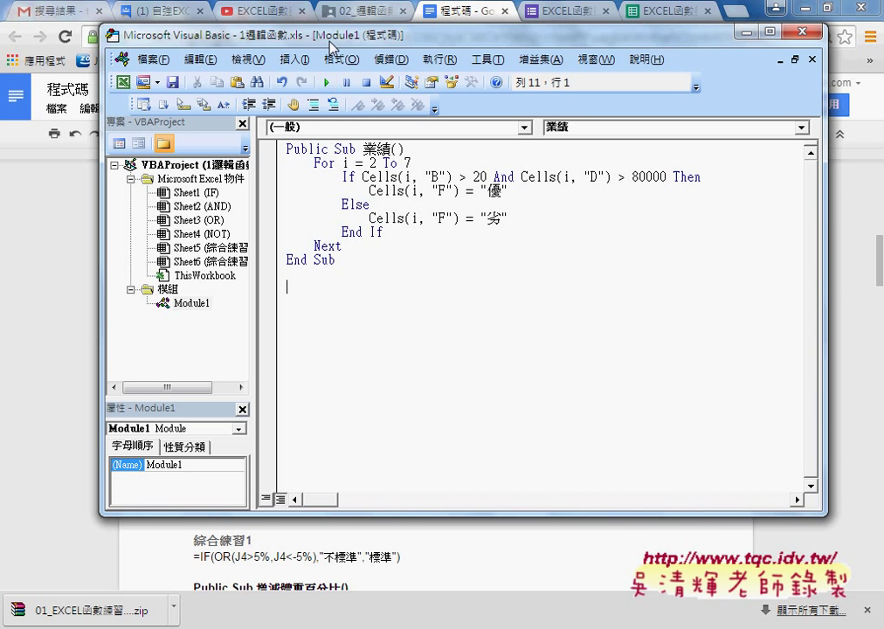
pyautogui.click(773, 7)
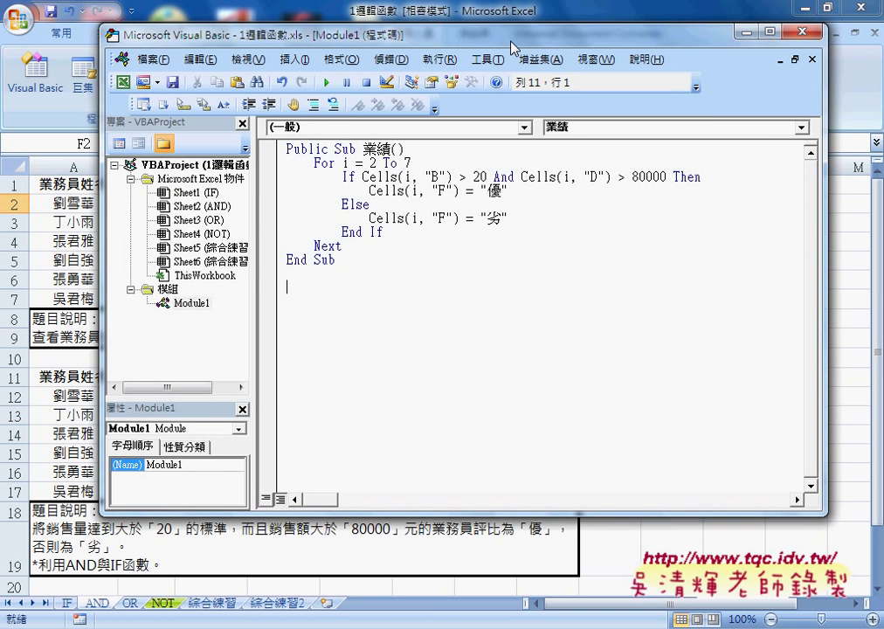
pyautogui.moveTo(512, 48); pyautogui.dragTo(548, 72)
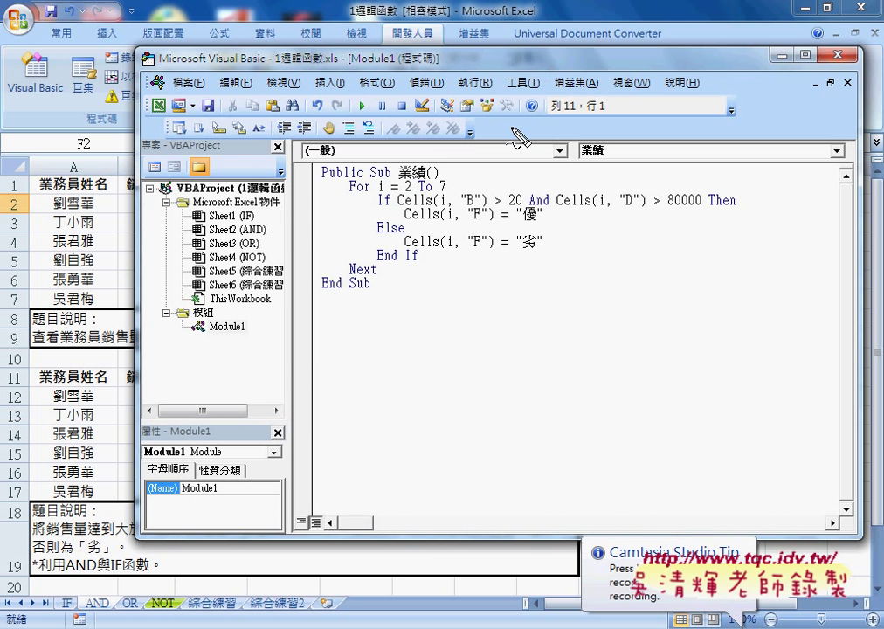
pyautogui.moveTo(524, 202)
pyautogui.mouseDown()
pyautogui.moveTo(594, 187)
pyautogui.moveTo(690, 200)
pyautogui.moveTo(701, 217)
pyautogui.mouseUp()
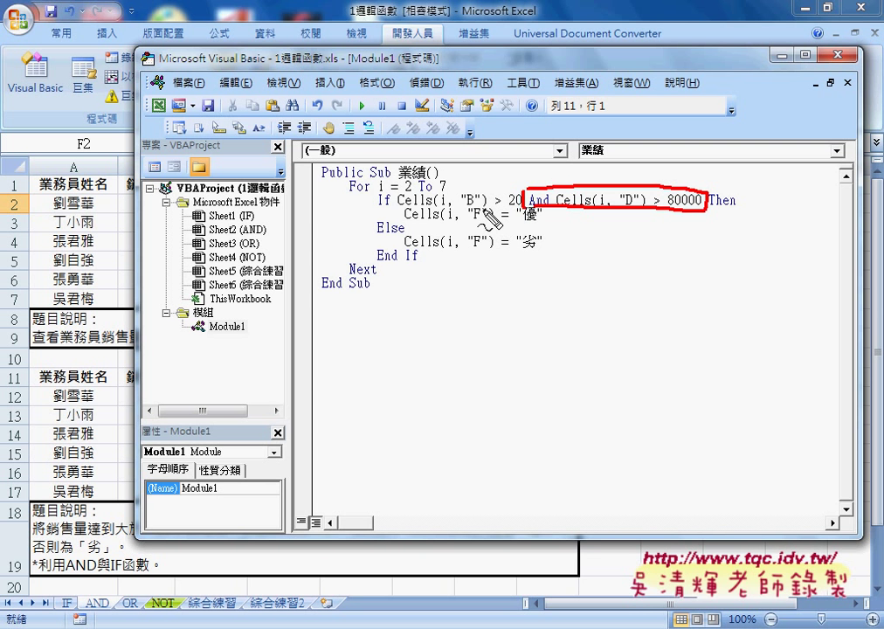
pyautogui.moveTo(463, 207); pyautogui.dragTo(477, 204)
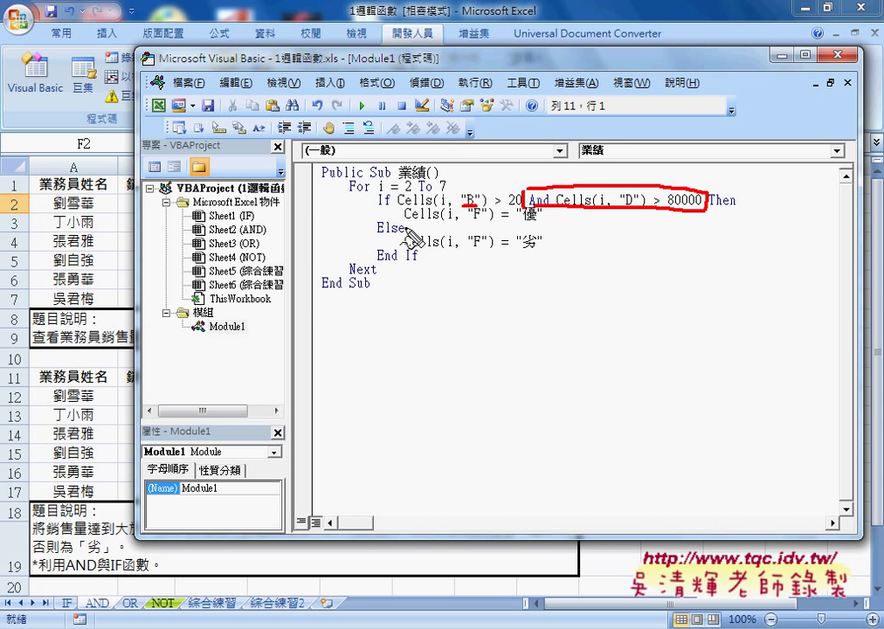
pyautogui.moveTo(403, 221); pyautogui.dragTo(493, 219)
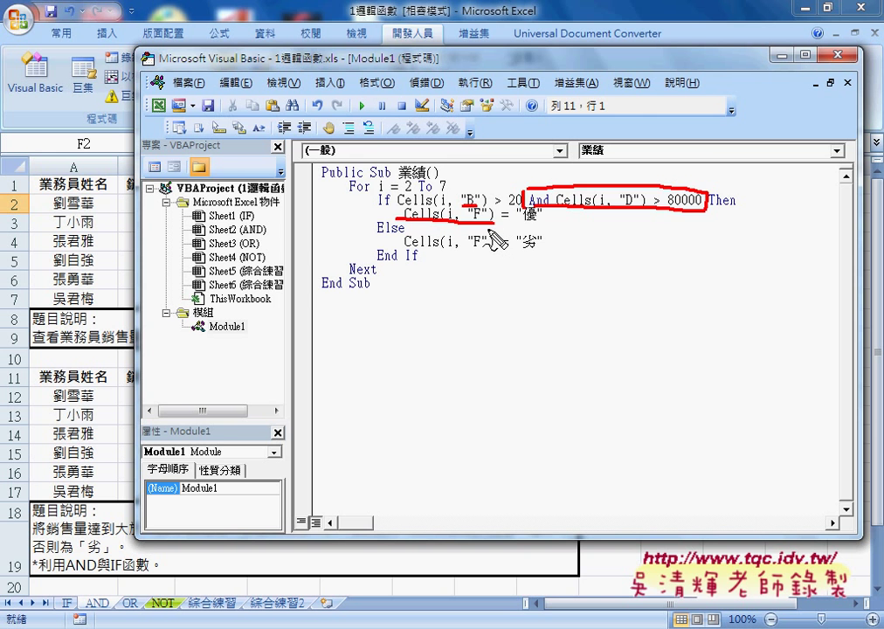
pyautogui.press('Escape')
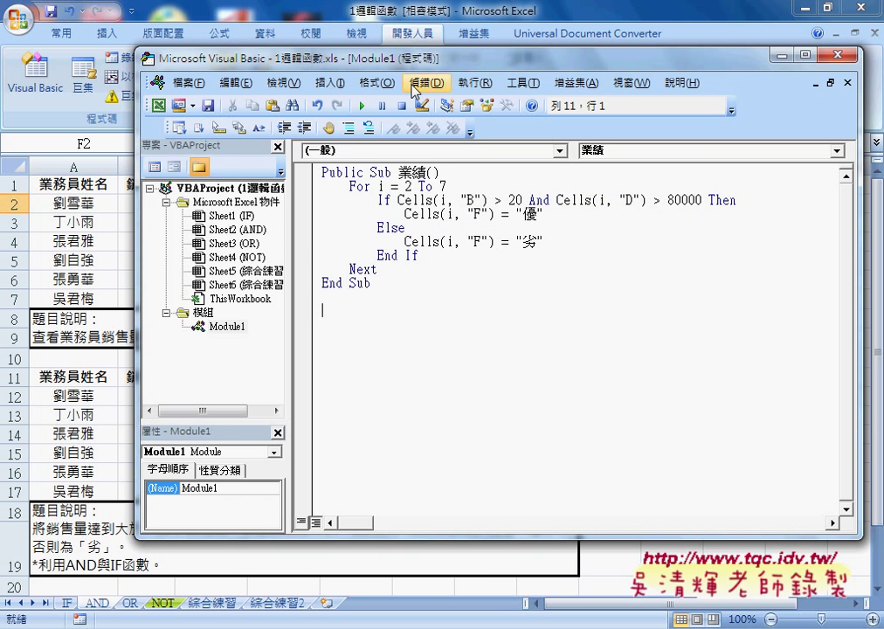
# Shrink the editor beside columns E–F and run the 業績 macro, filling F2:F7
pyautogui.moveTo(287, 172); pyautogui.dragTo(234, 172)
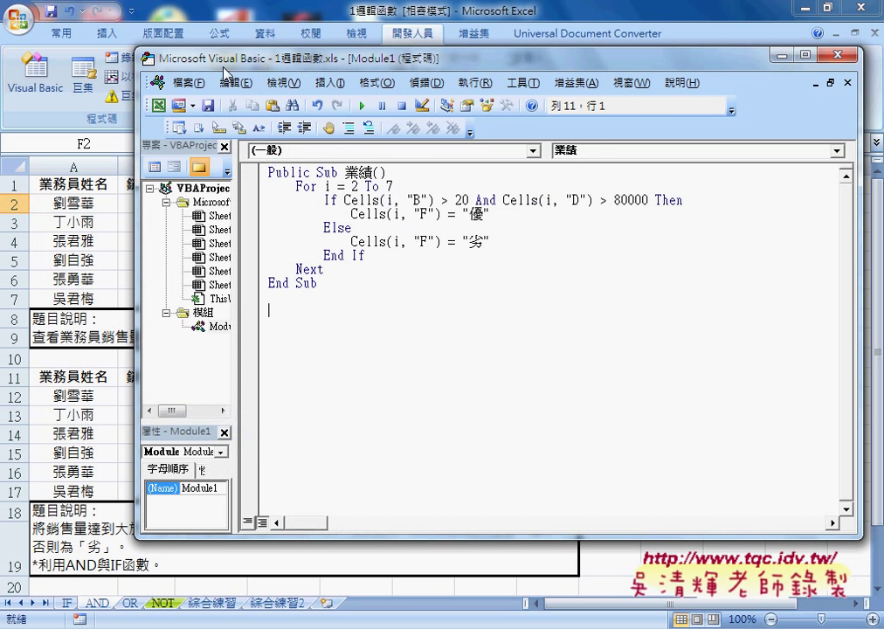
pyautogui.moveTo(138, 49); pyautogui.dragTo(194, 56)
pyautogui.moveTo(276, 65); pyautogui.dragTo(547, 76)
pyautogui.click(684, 251)
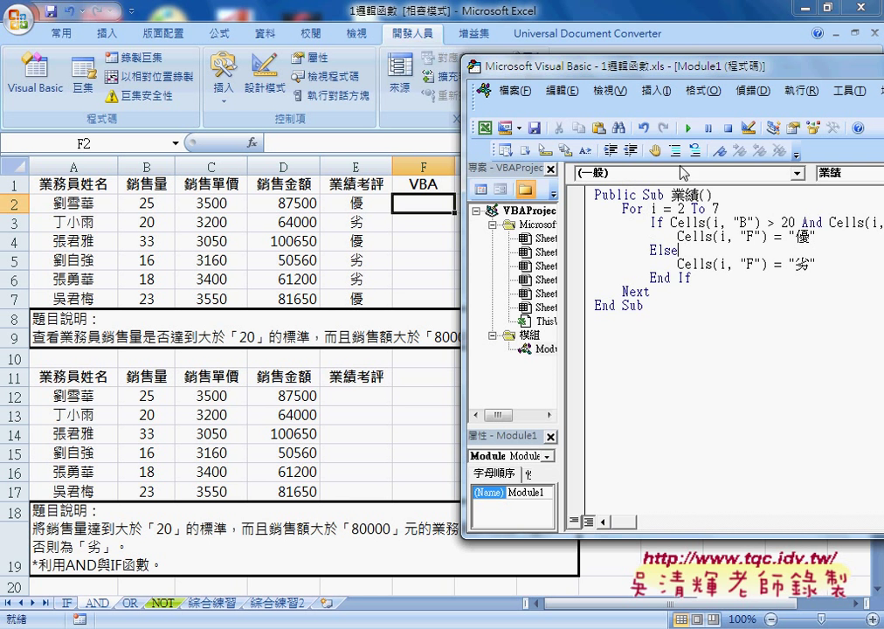
pyautogui.click(689, 129)
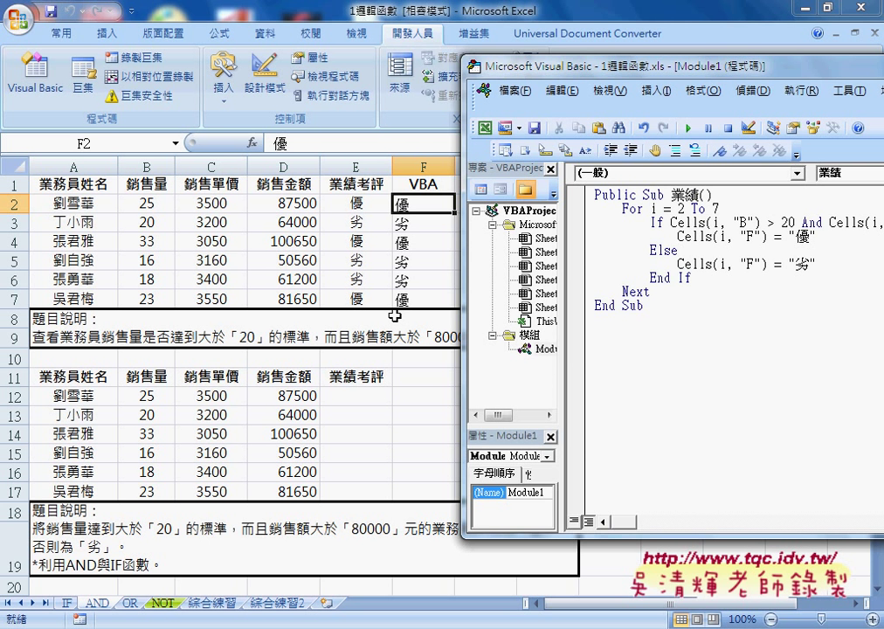
# Show E2's IF(AND()) formula and highlight the macro's For…Next loop for comparison
pyautogui.click(358, 203)
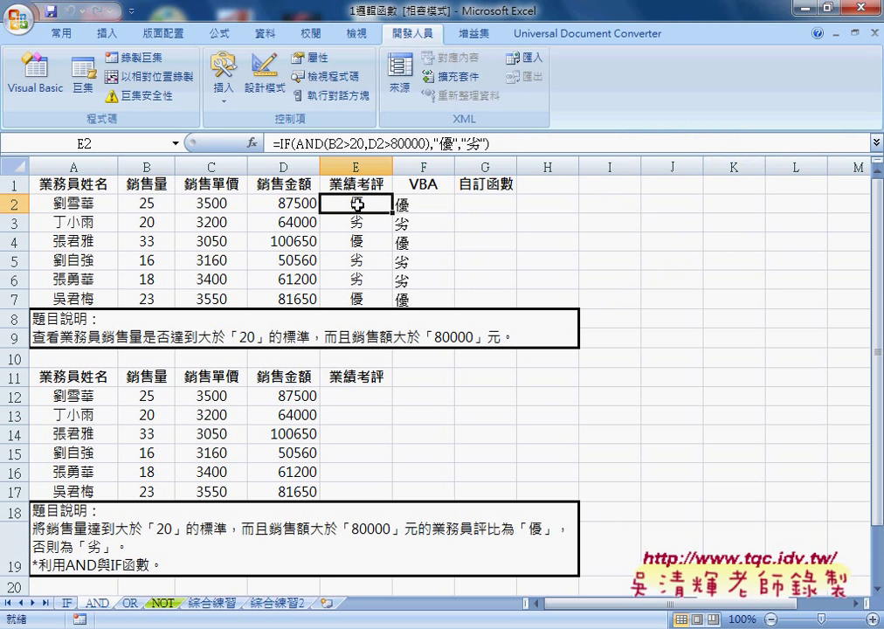
pyautogui.click(45, 68)
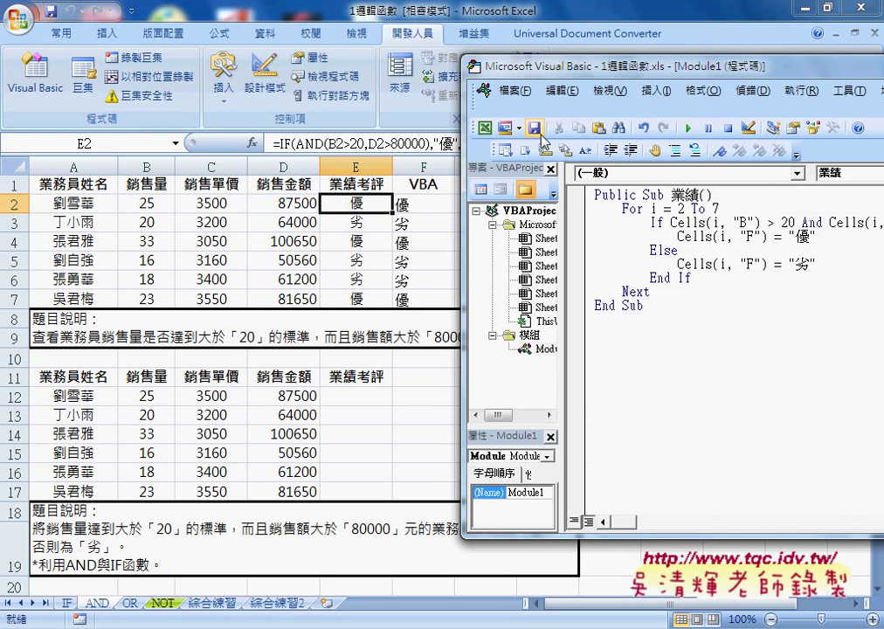
pyautogui.moveTo(489, 66); pyautogui.dragTo(538, 53)
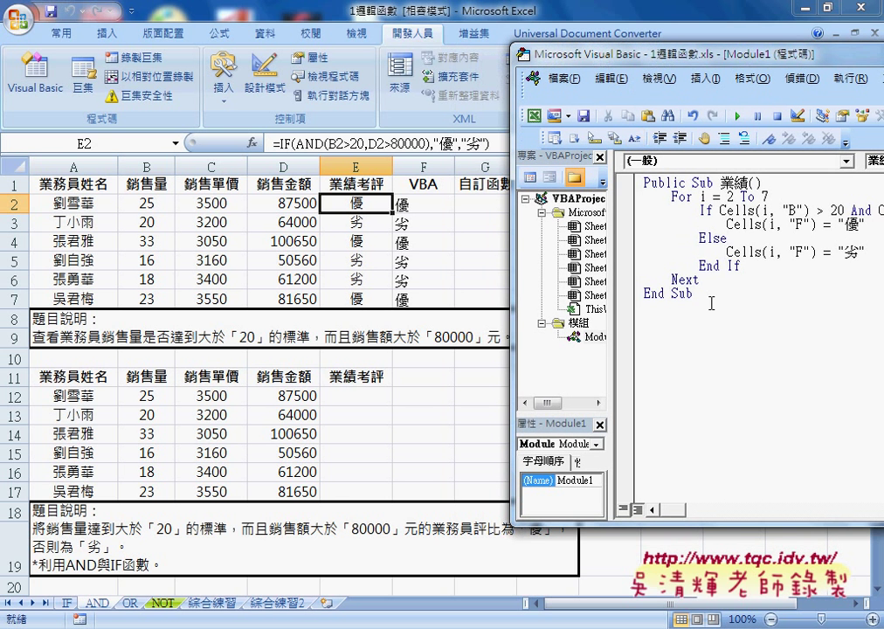
pyautogui.moveTo(697, 293); pyautogui.dragTo(643, 182)
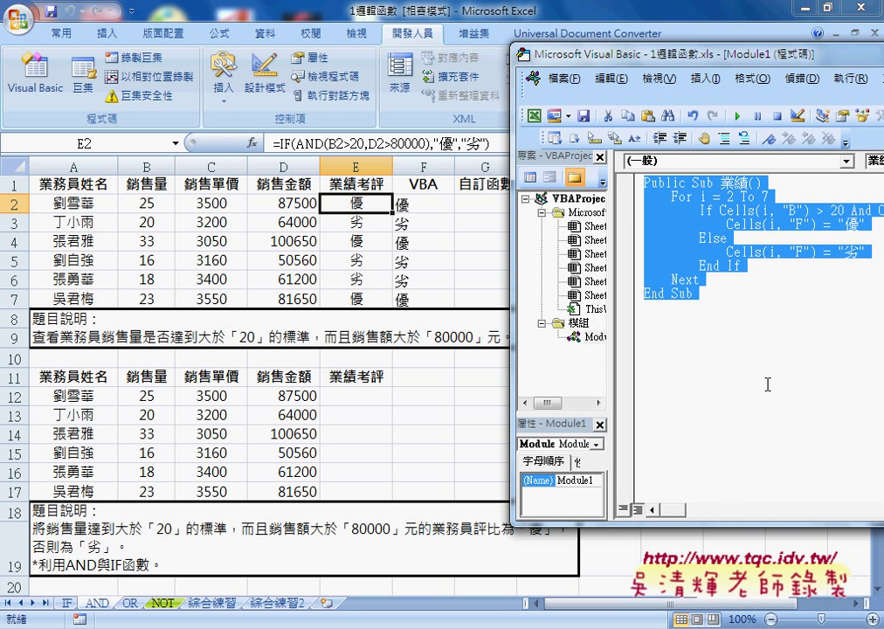
pyautogui.click(714, 278)
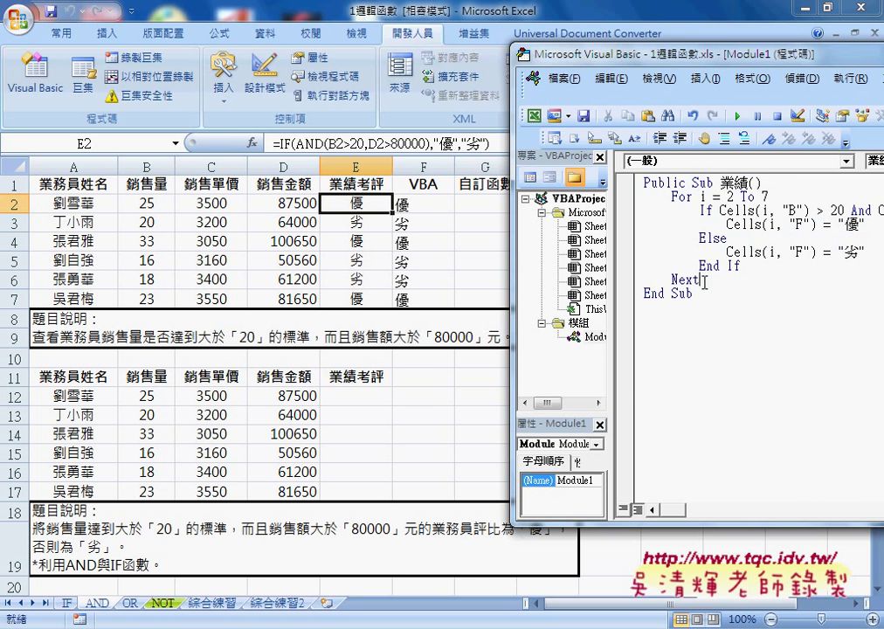
pyautogui.moveTo(699, 279); pyautogui.dragTo(643, 197)
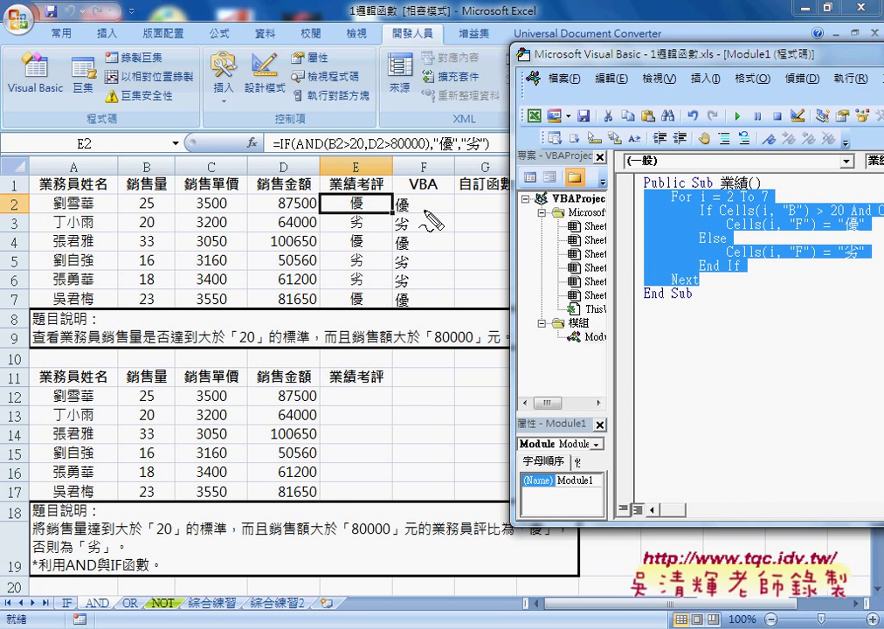
pyautogui.moveTo(418, 199); pyautogui.dragTo(412, 197)
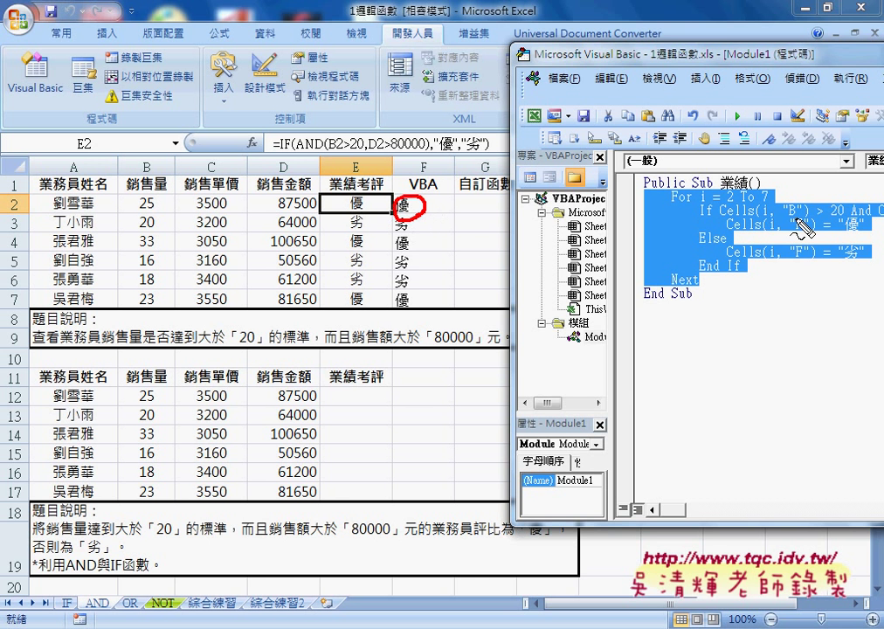
pyautogui.moveTo(844, 226); pyautogui.dragTo(862, 225)
pyautogui.moveTo(843, 263); pyautogui.dragTo(869, 261)
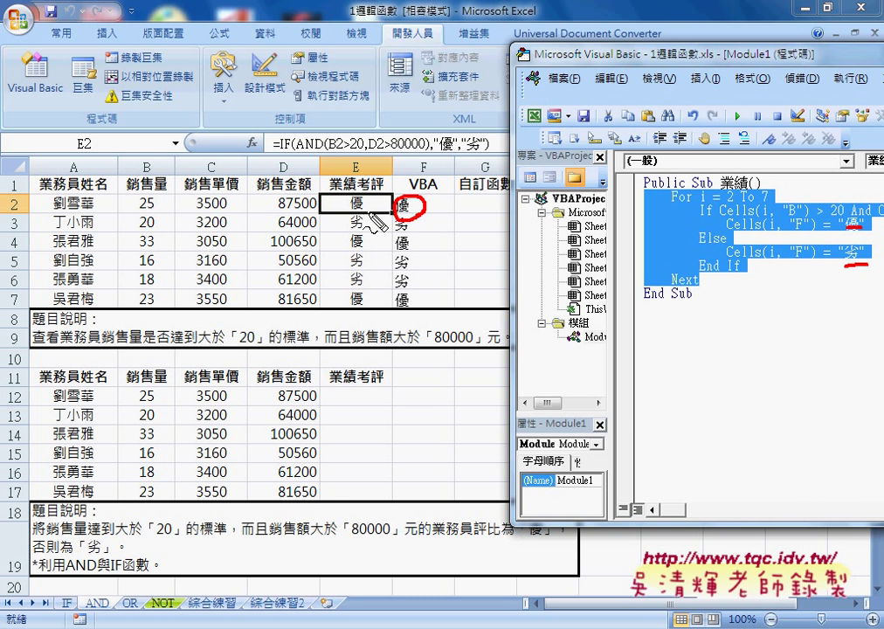
pyautogui.moveTo(375, 209)
pyautogui.mouseDown()
pyautogui.moveTo(353, 211)
pyautogui.moveTo(371, 206)
pyautogui.mouseUp()
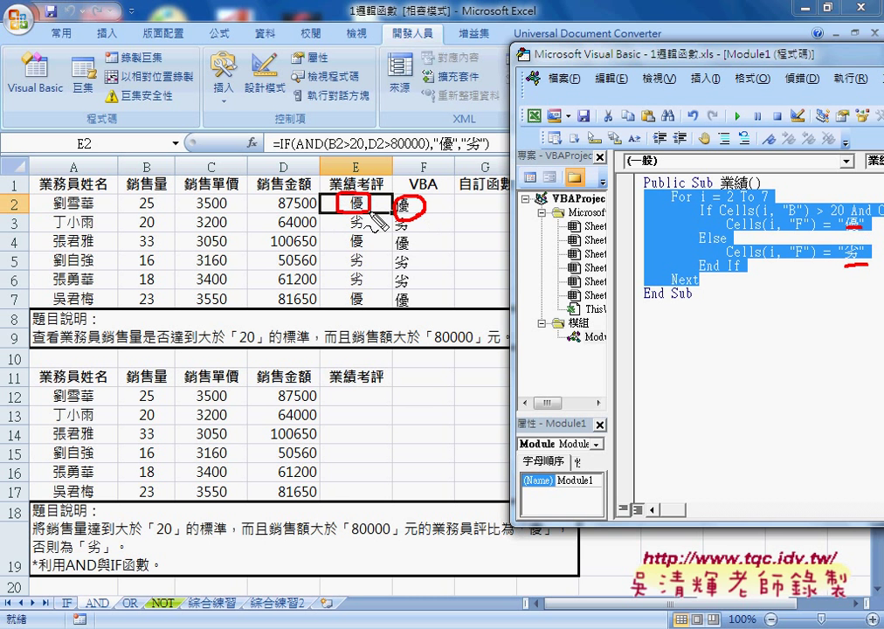
pyautogui.moveTo(262, 155)
pyautogui.mouseDown()
pyautogui.moveTo(413, 131)
pyautogui.moveTo(493, 150)
pyautogui.mouseUp()
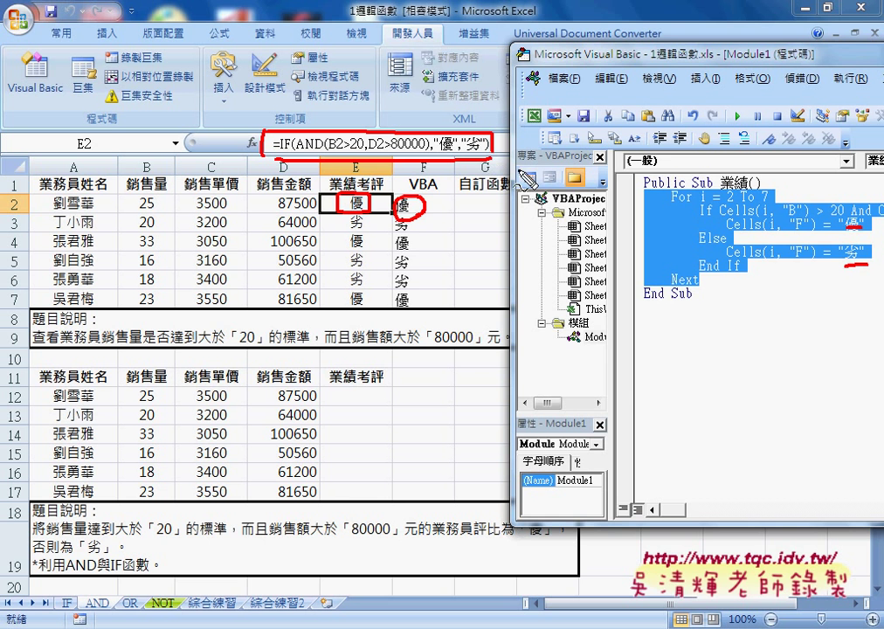
pyautogui.moveTo(496, 138)
pyautogui.mouseDown()
pyautogui.moveTo(664, 167)
pyautogui.moveTo(685, 160)
pyautogui.mouseUp()
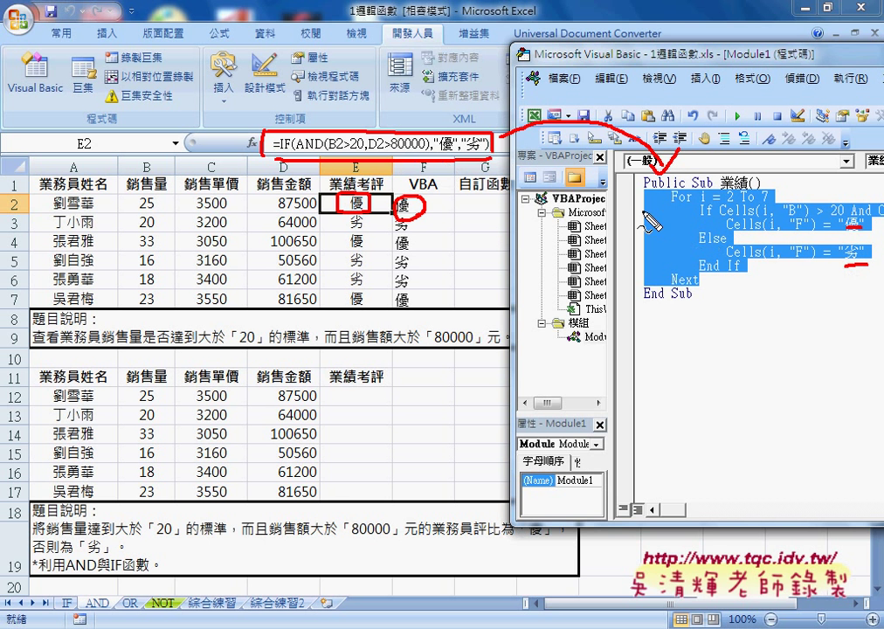
pyautogui.moveTo(634, 218)
pyautogui.mouseDown()
pyautogui.moveTo(433, 203)
pyautogui.moveTo(437, 209)
pyautogui.mouseUp()
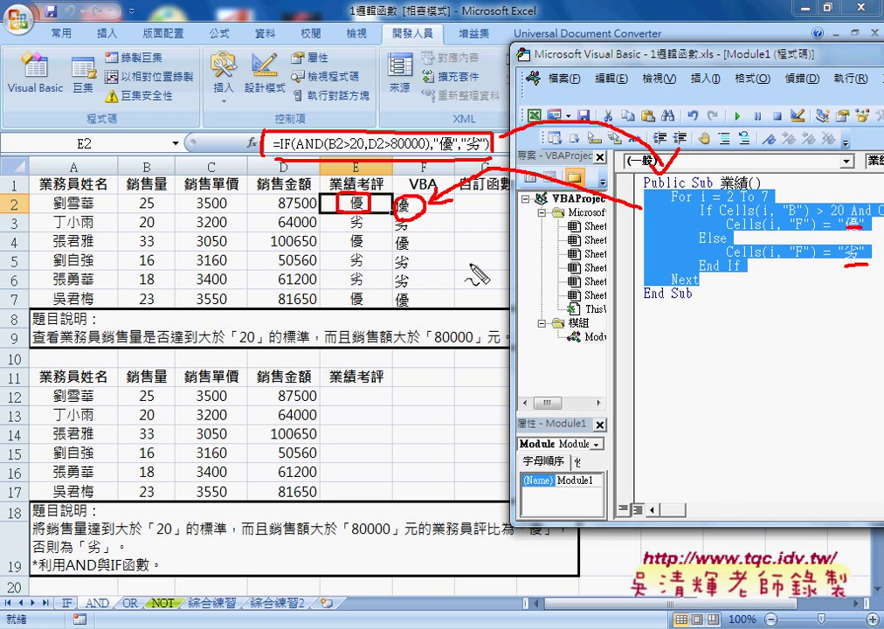
pyautogui.moveTo(502, 301)
pyautogui.mouseDown()
pyautogui.moveTo(460, 228)
pyautogui.moveTo(497, 297)
pyautogui.mouseUp()
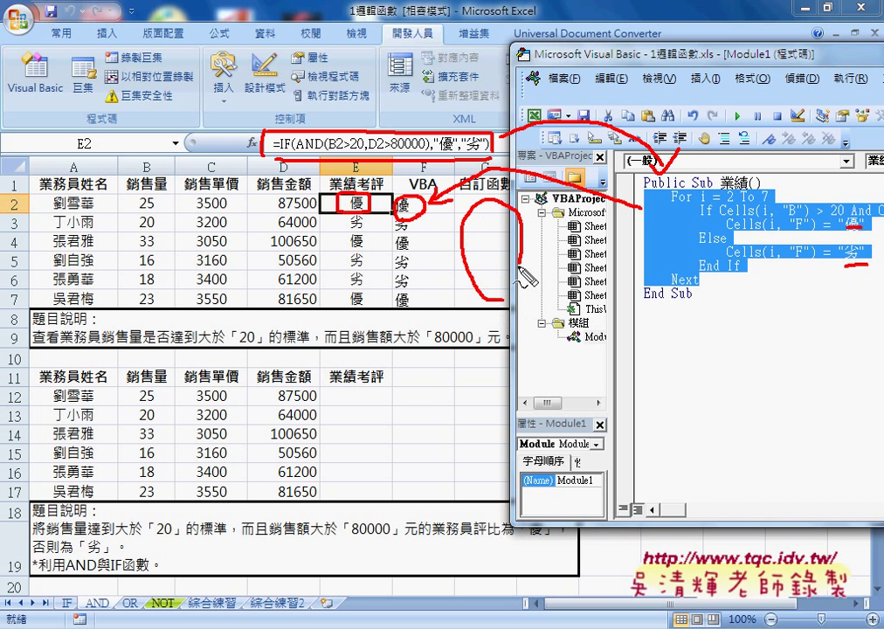